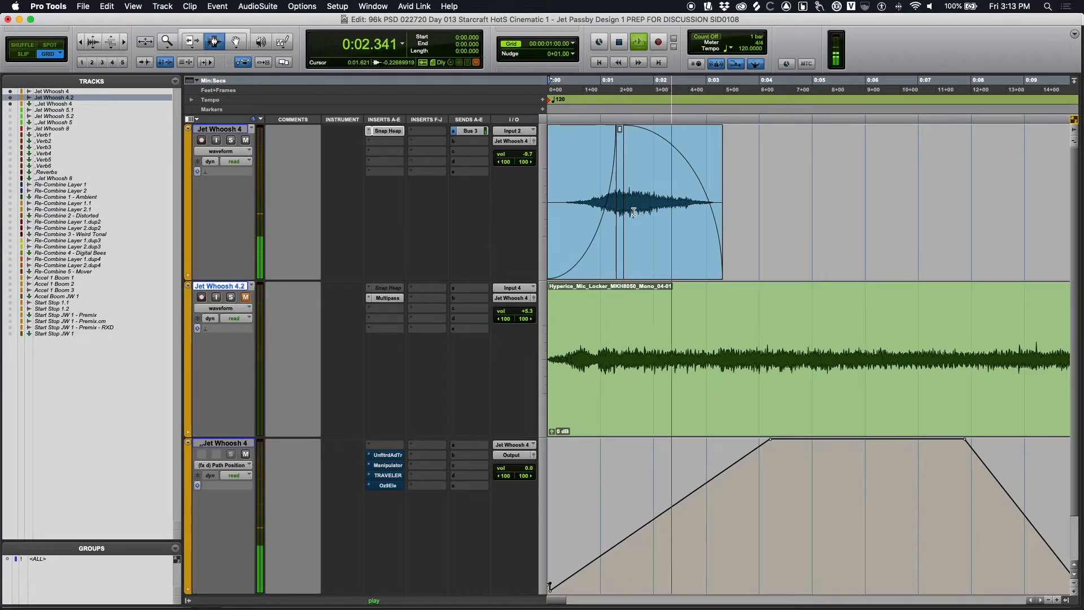
Stop playback, examine the comb filters in the Snap Heap insert on Jet Whoosh 4, and close the plug-in
key(space)
click(390, 131)
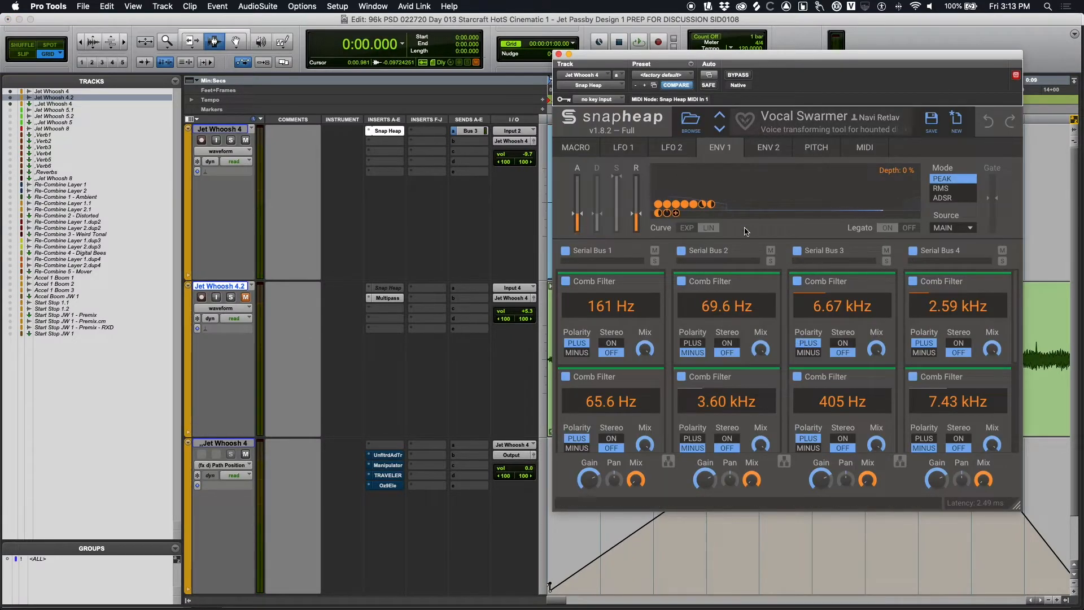
scroll(850, 366, down, 5)
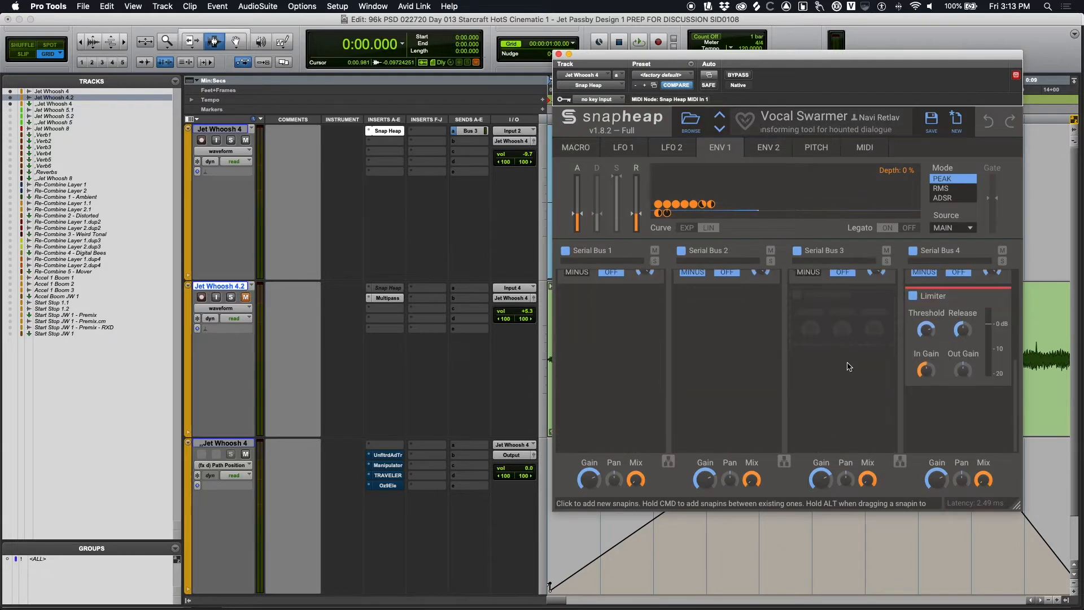
scroll(849, 367, up, 5)
click(558, 55)
Audition the session from the start of the fourth clip on the Jet Whoosh 4 track
key(r)
key(r)
key(r)
click(719, 189)
key(Tab)
key(space)
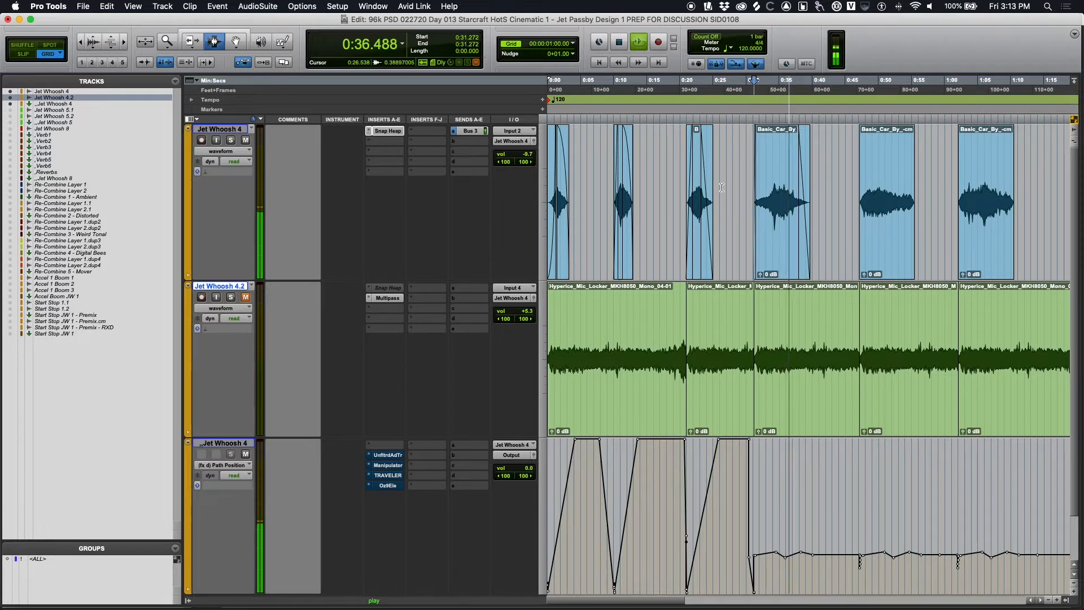
key(space)
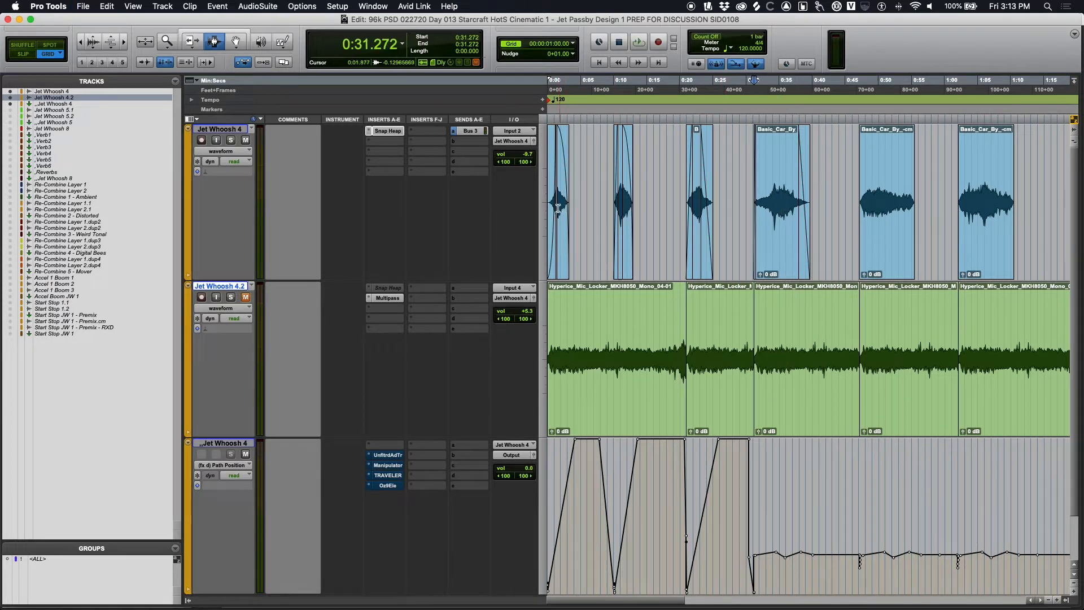
Unmute the Jet Whoosh 4.2 track, bypass its Multipass insert, and briefly view the plug-in's effects
click(242, 286)
click(241, 286)
click(247, 299)
click(389, 300)
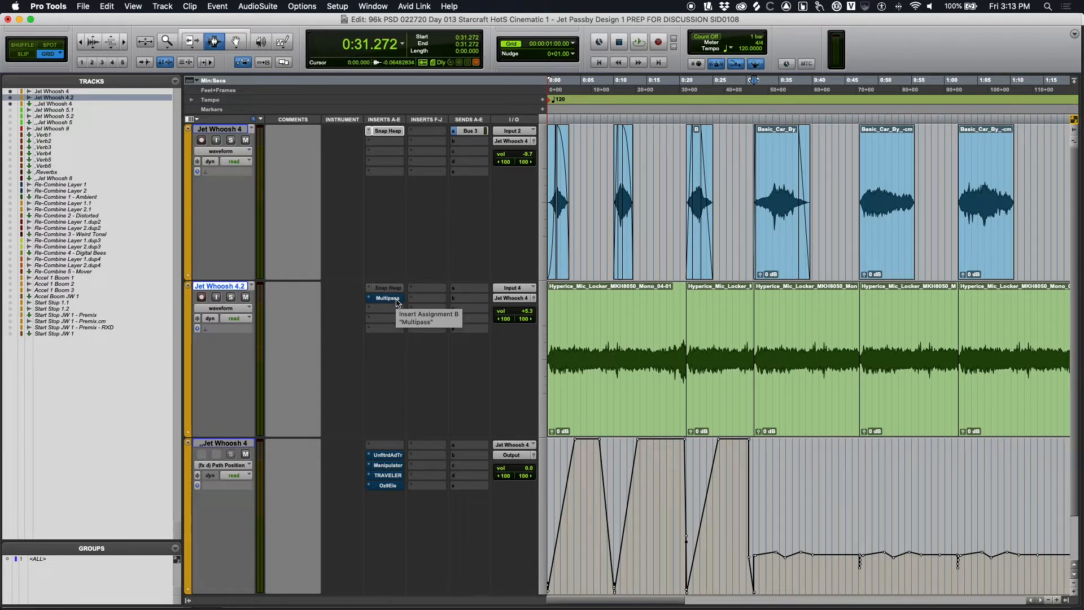
click(394, 299)
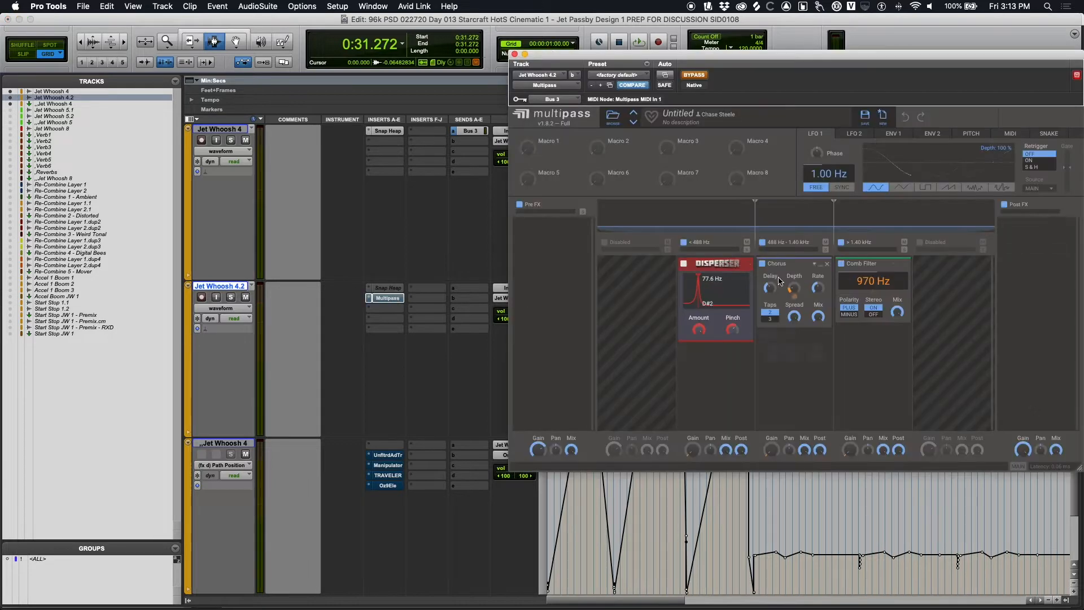
click(515, 55)
click(394, 298)
Solo the Jet Whoosh 4.2 track and play a short portion of it
click(231, 298)
key(space)
key(space)
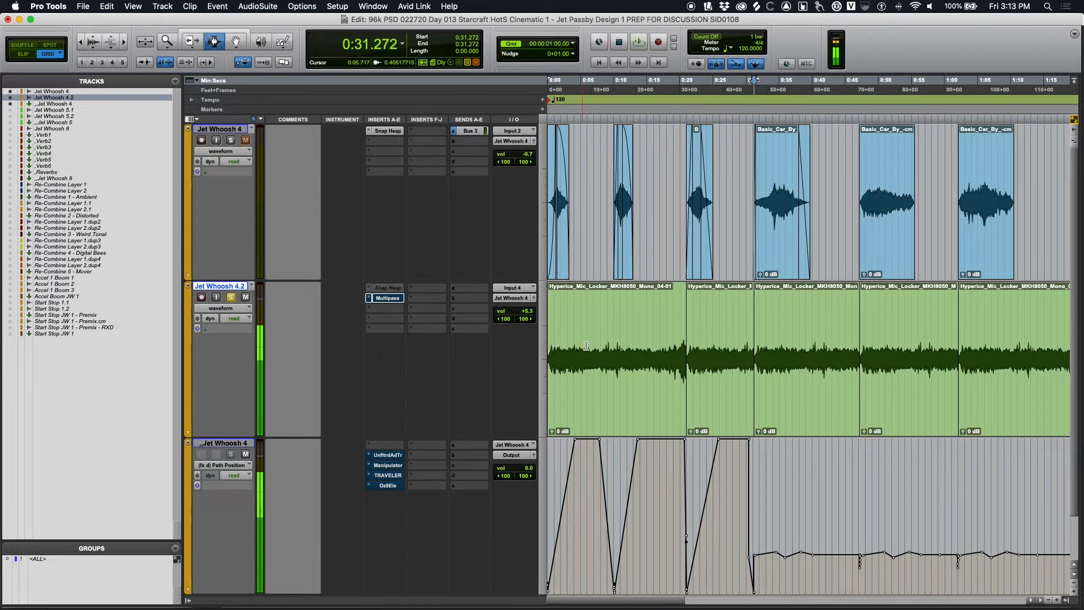
Audition the soloed Jet Whoosh 4.2 recording from about the 1-second mark
key(Return)
key(t)
key(r)
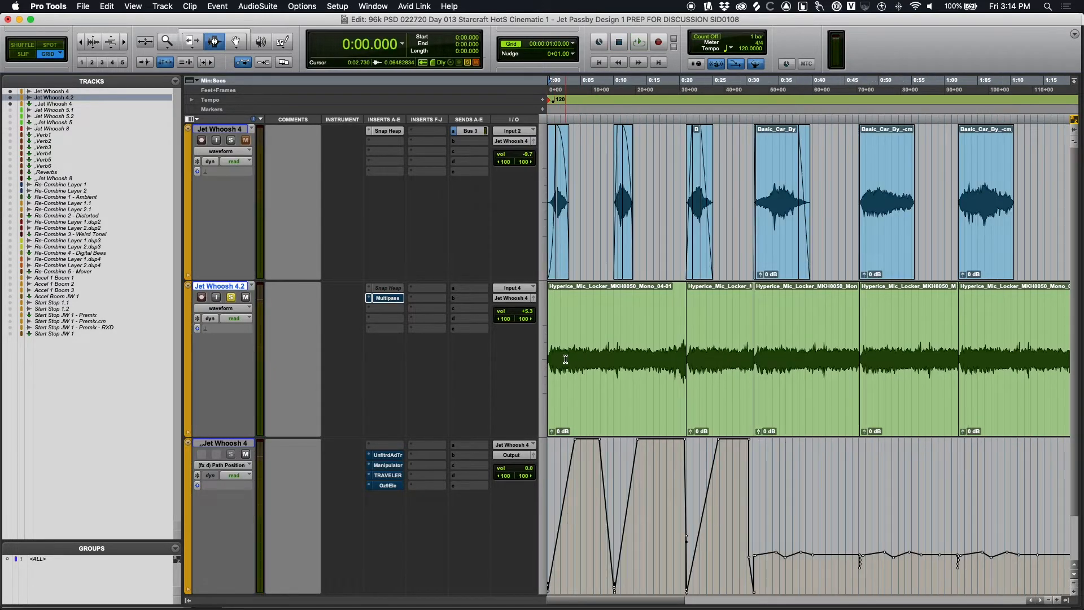
key(t)
key(t)
click(562, 360)
key(space)
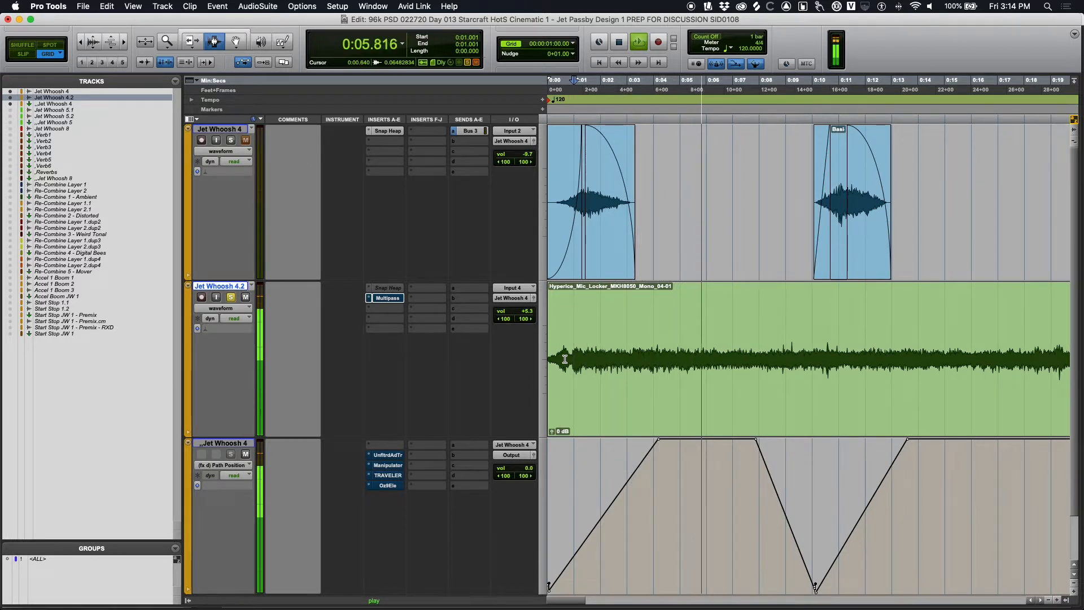
key(space)
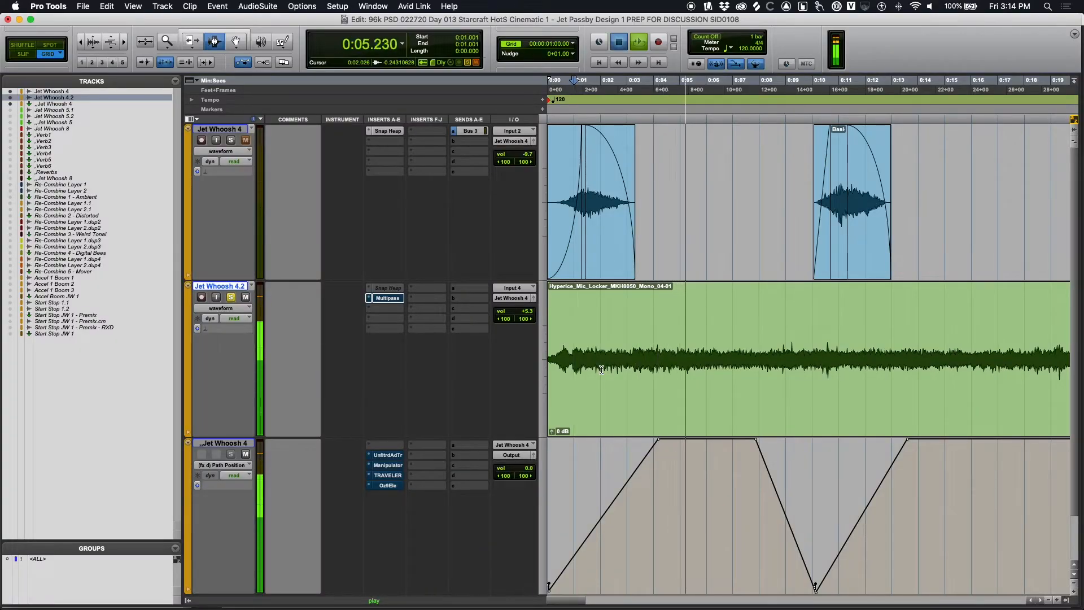
key(space)
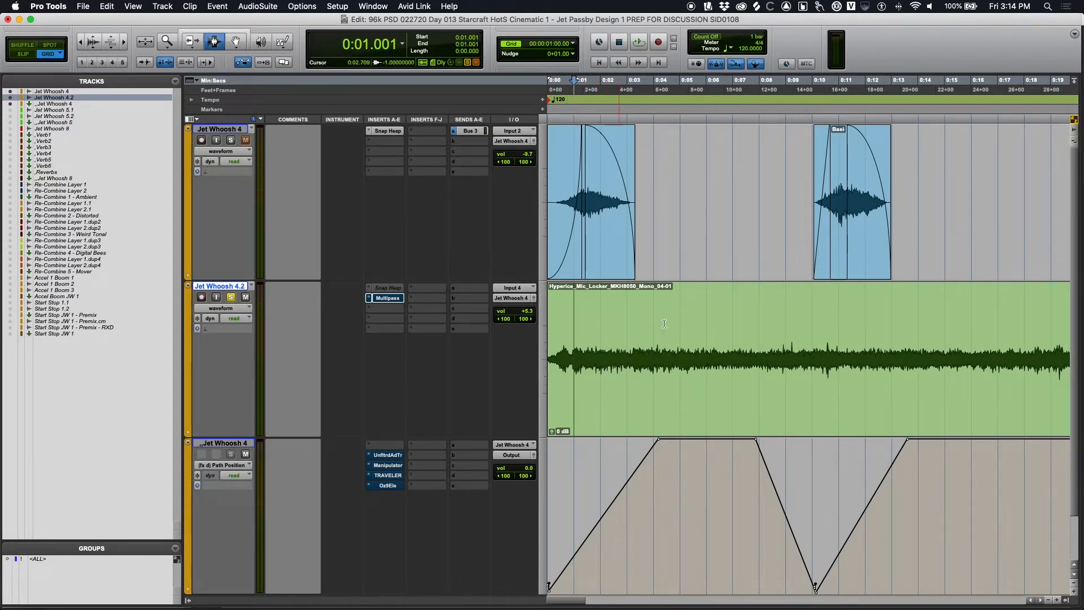
Show Envelope 1 in the Multipass insert on Jet Whoosh 4.2 and review its source options, keeping External selected
click(397, 300)
drag(760, 60, 459, 99)
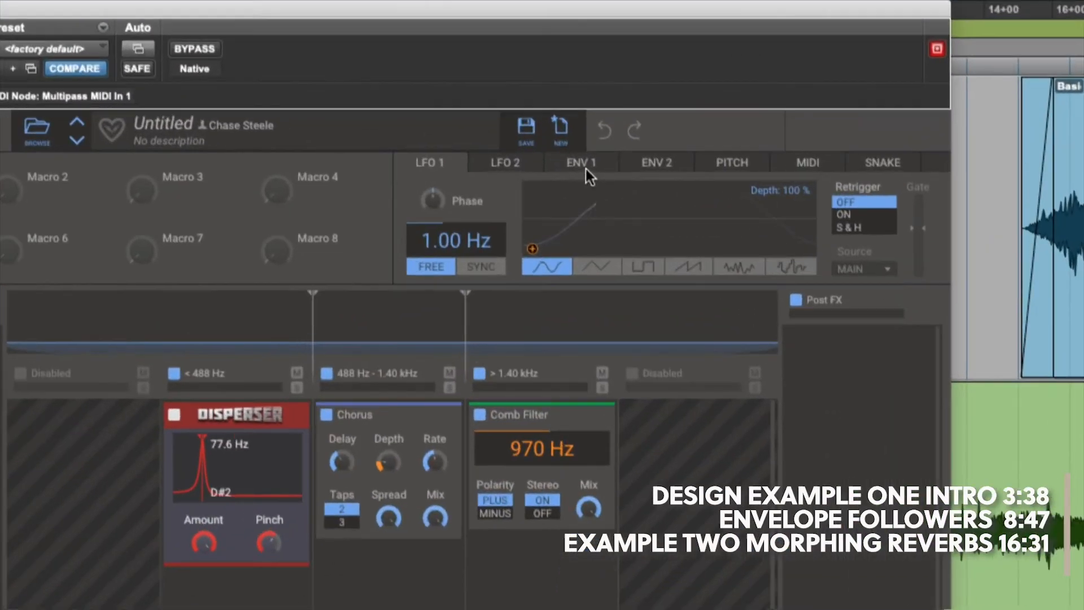
click(590, 171)
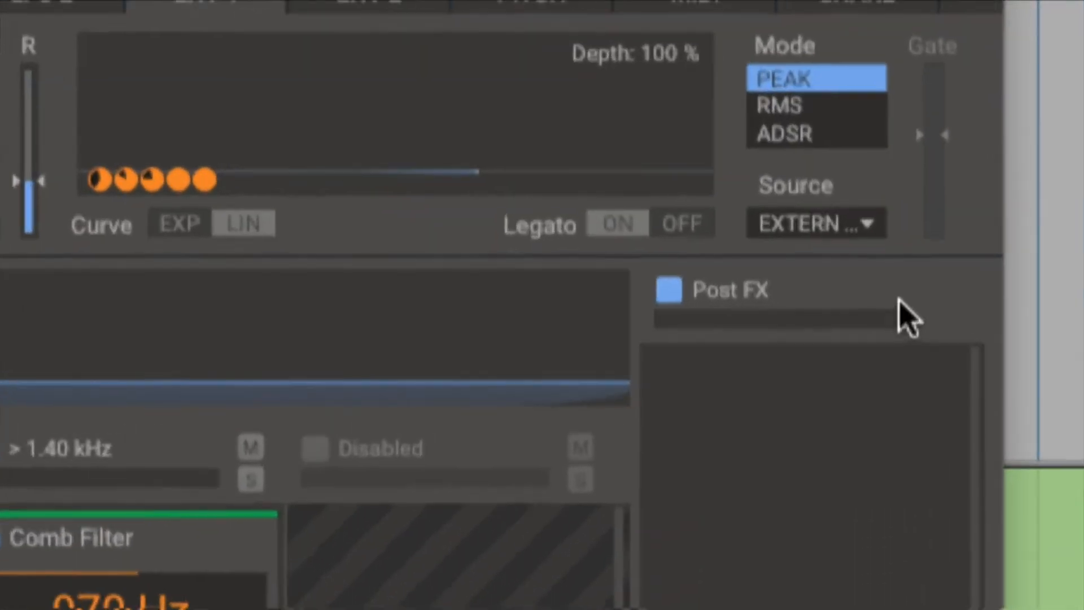
click(841, 228)
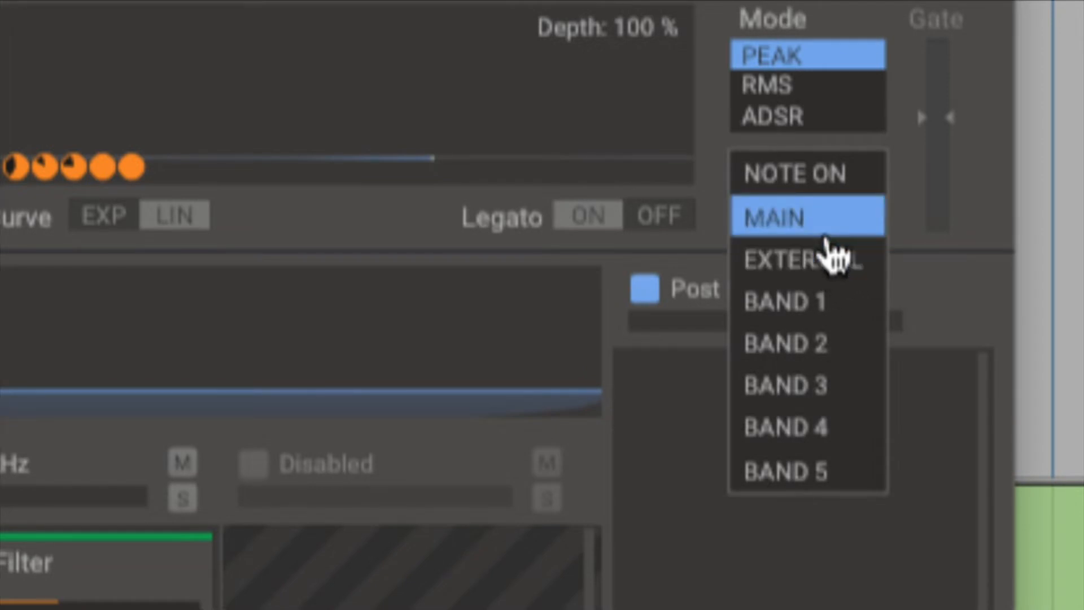
click(844, 261)
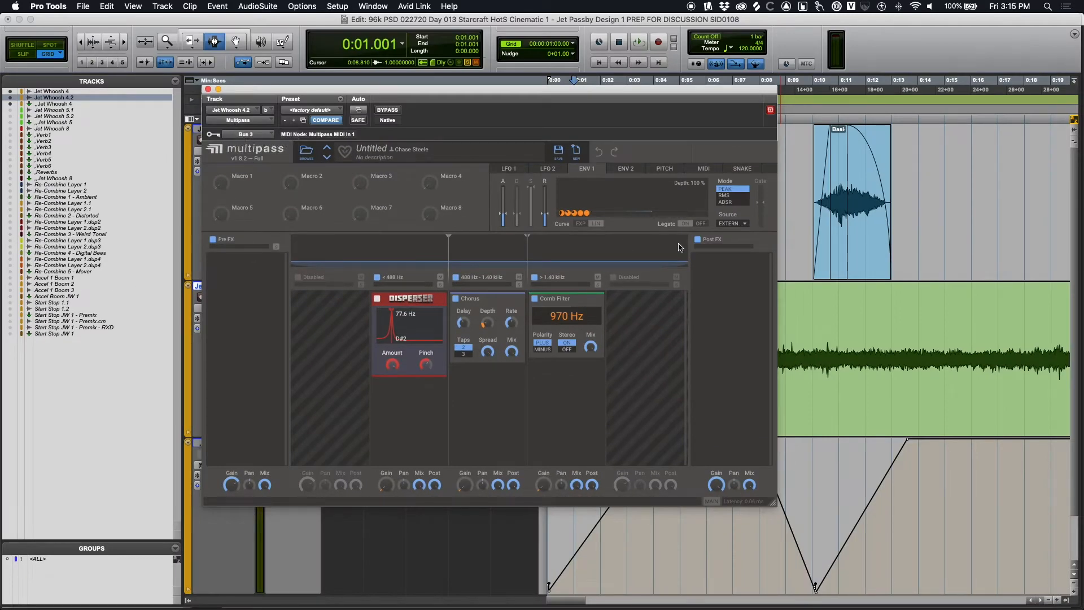
click(745, 226)
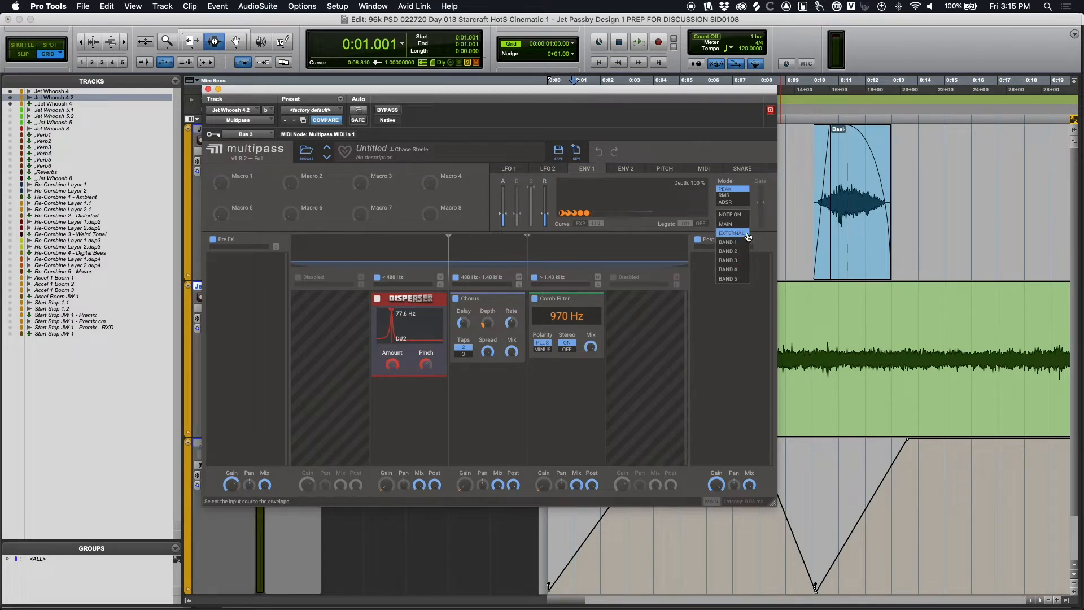
click(771, 285)
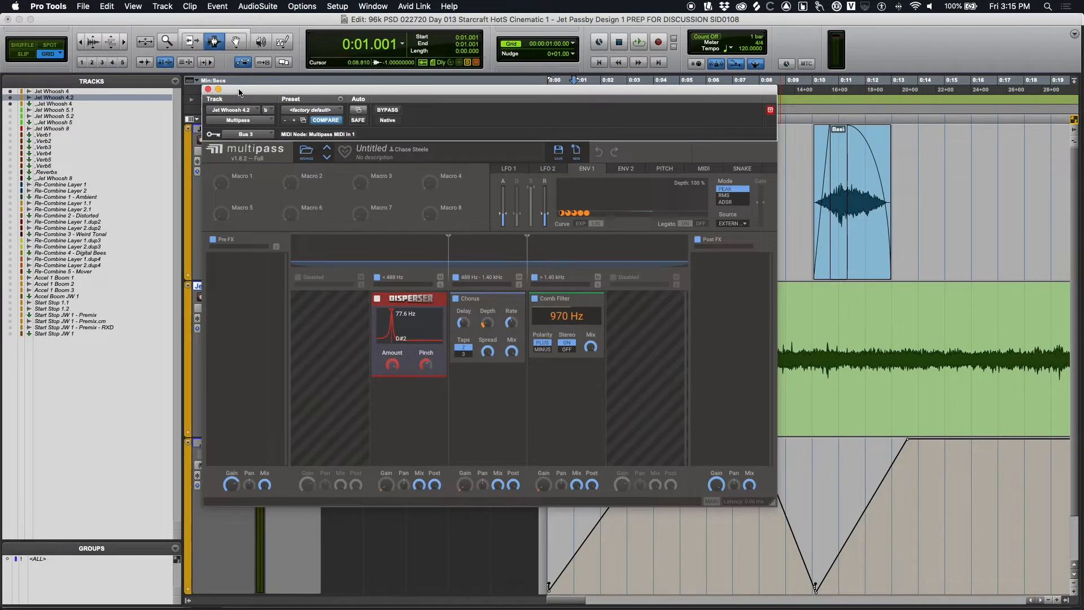
Inspect the Bus 3 send on Jet Whoosh 4 that feeds the Multipass sidechain, and close the send window
drag(238, 92, 284, 216)
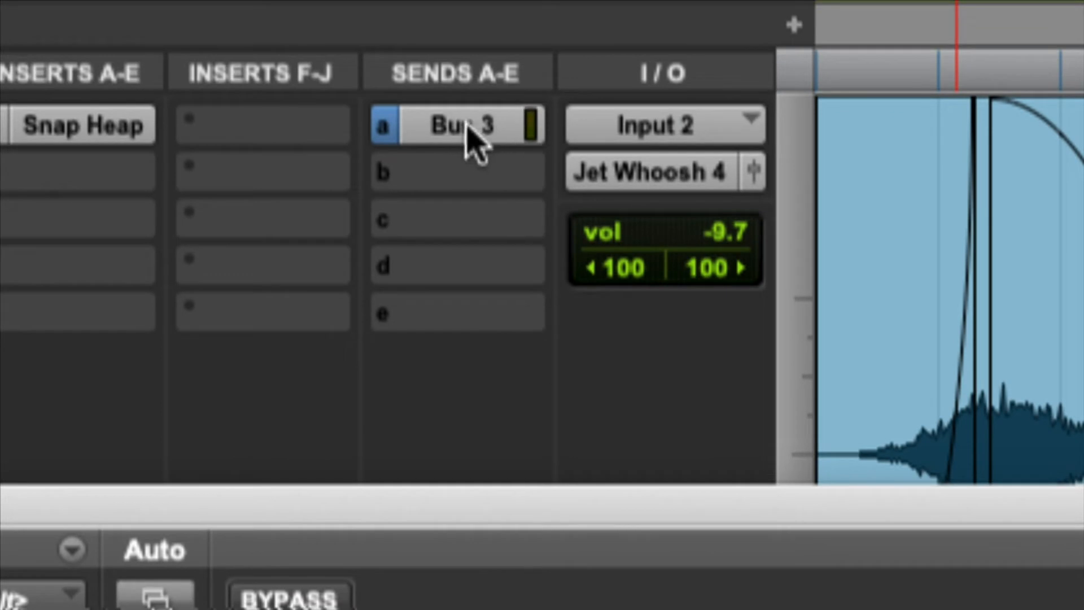
click(469, 127)
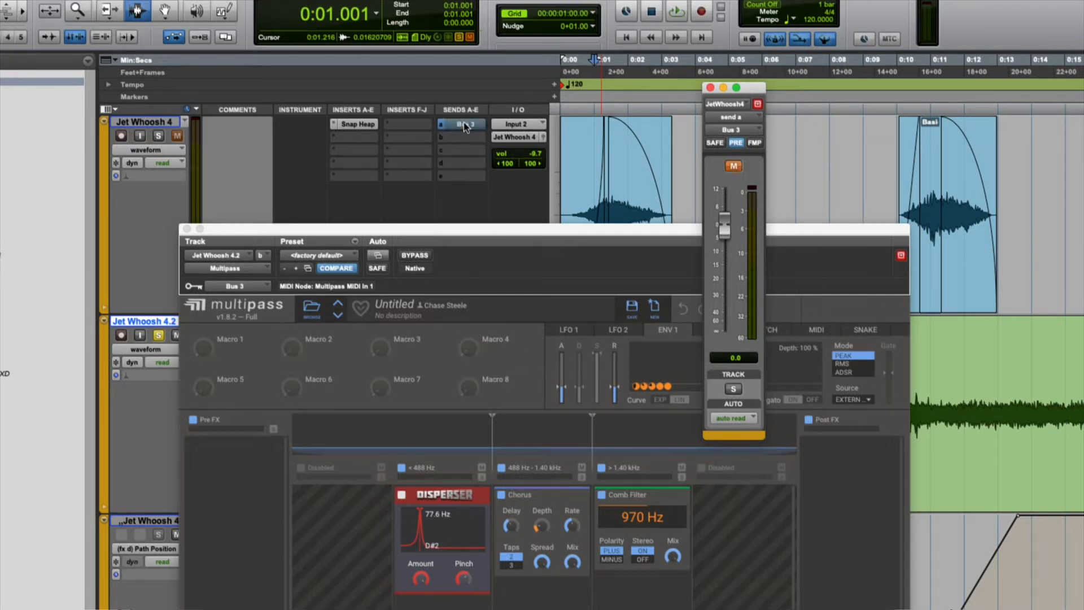
click(464, 126)
drag(508, 267, 559, 82)
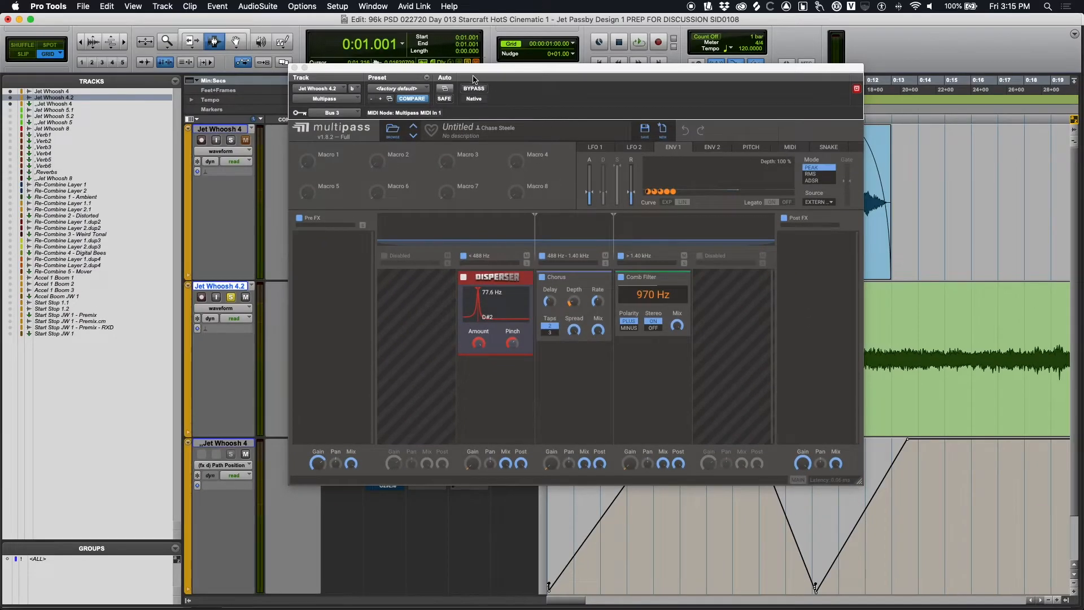
click(552, 100)
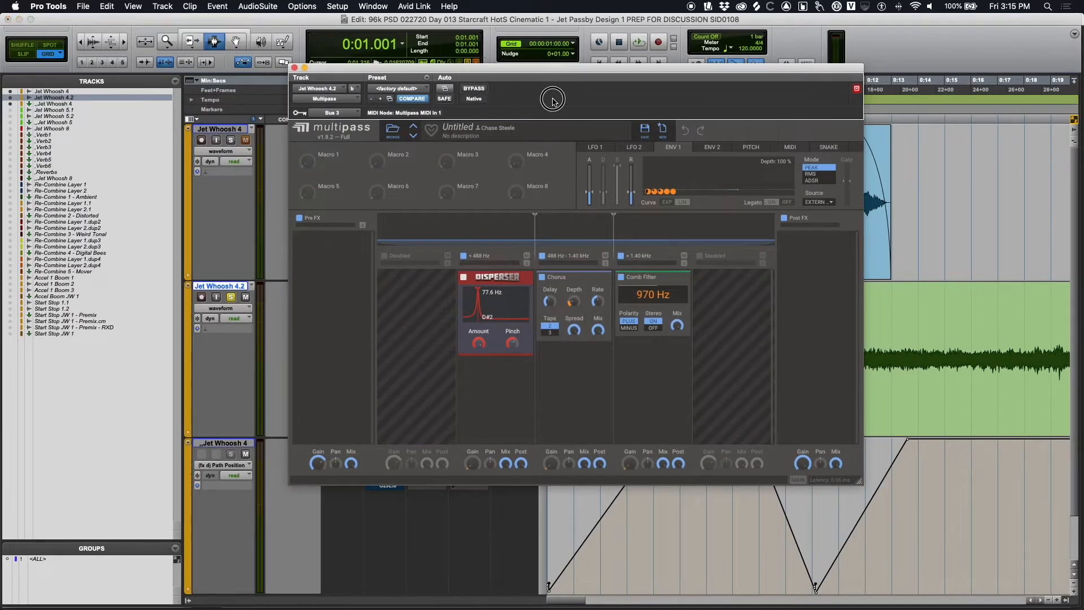
Play the soloed track from the 1-second mark while watching Envelope 1 follow the sidechain signal
drag(496, 77, 494, 108)
key(space)
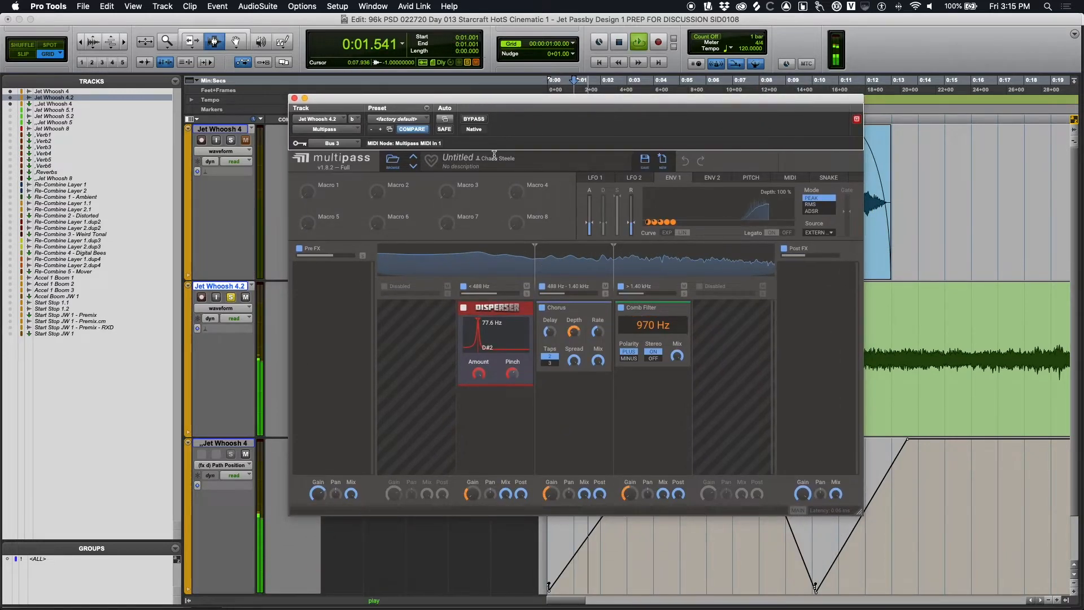
key(space)
drag(410, 101, 465, 97)
key(space)
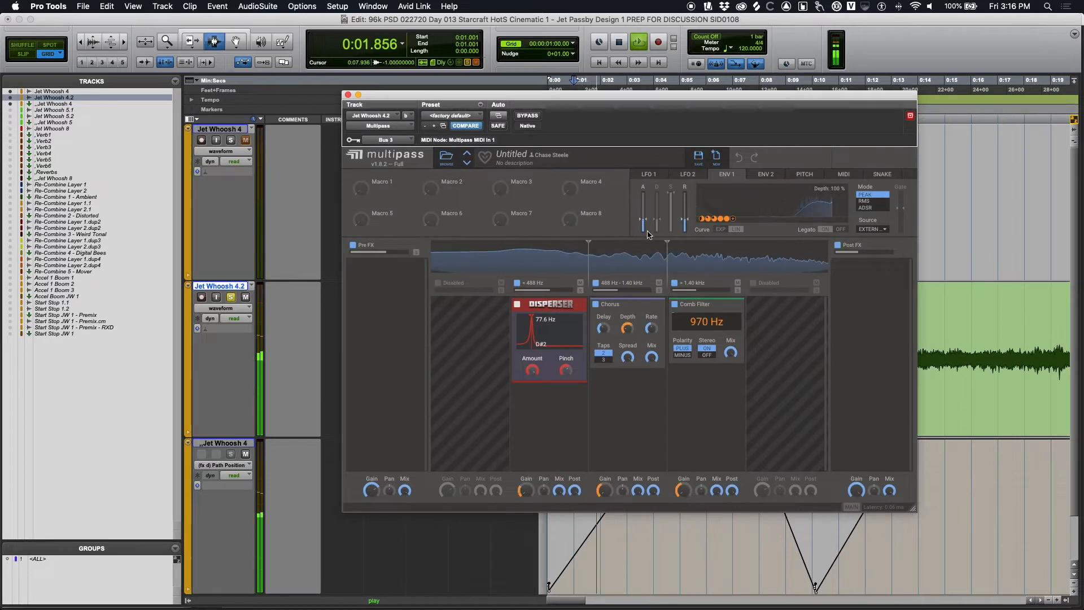
key(space)
key(space)
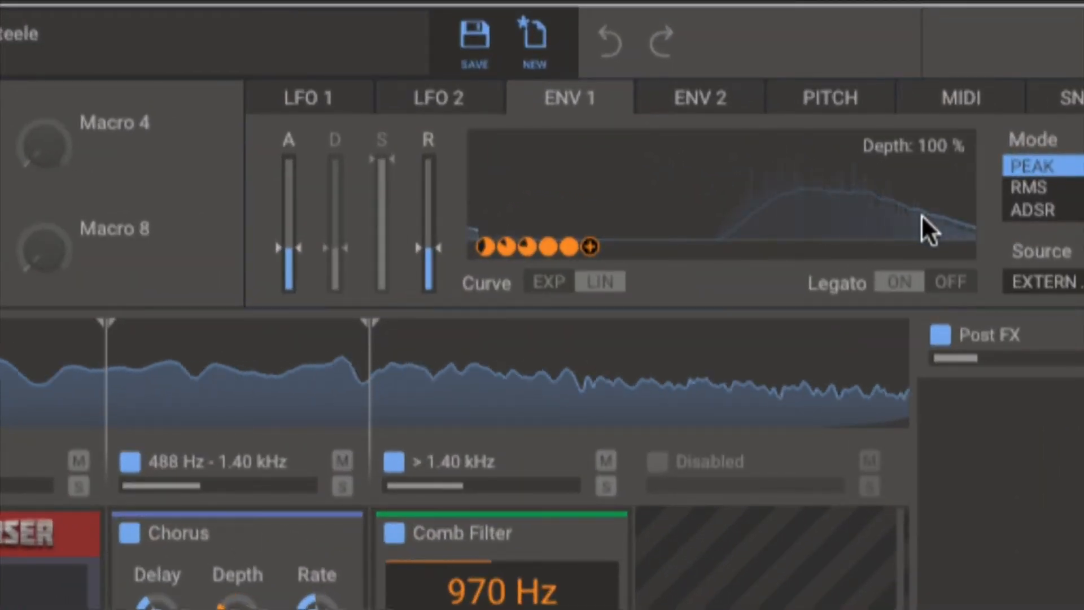
key(space)
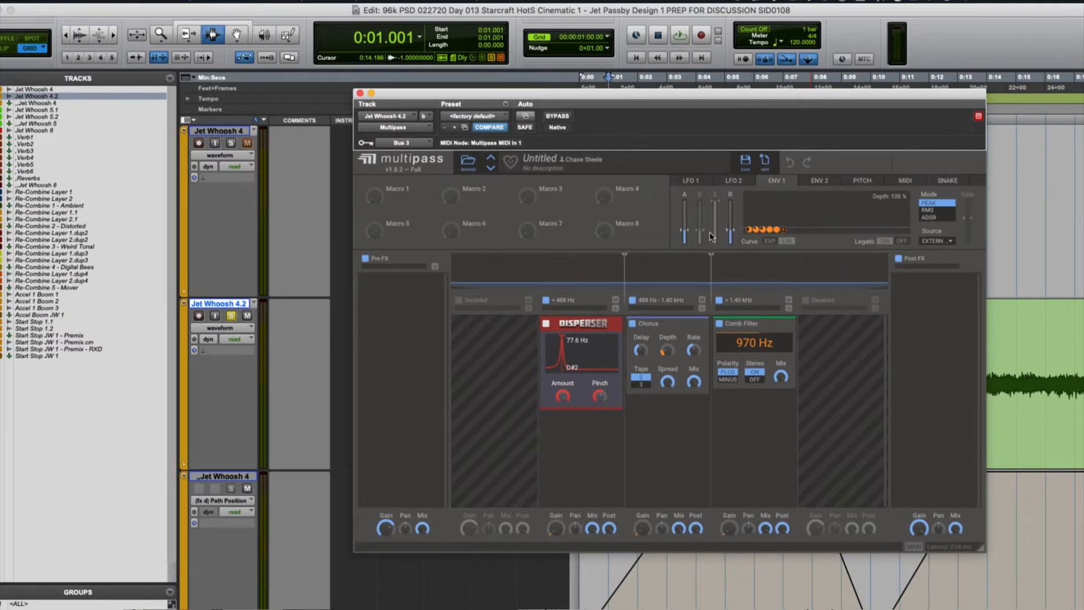
Try shorter attack and release times on Envelope 1 and audition the response
drag(688, 234, 734, 241)
key(space)
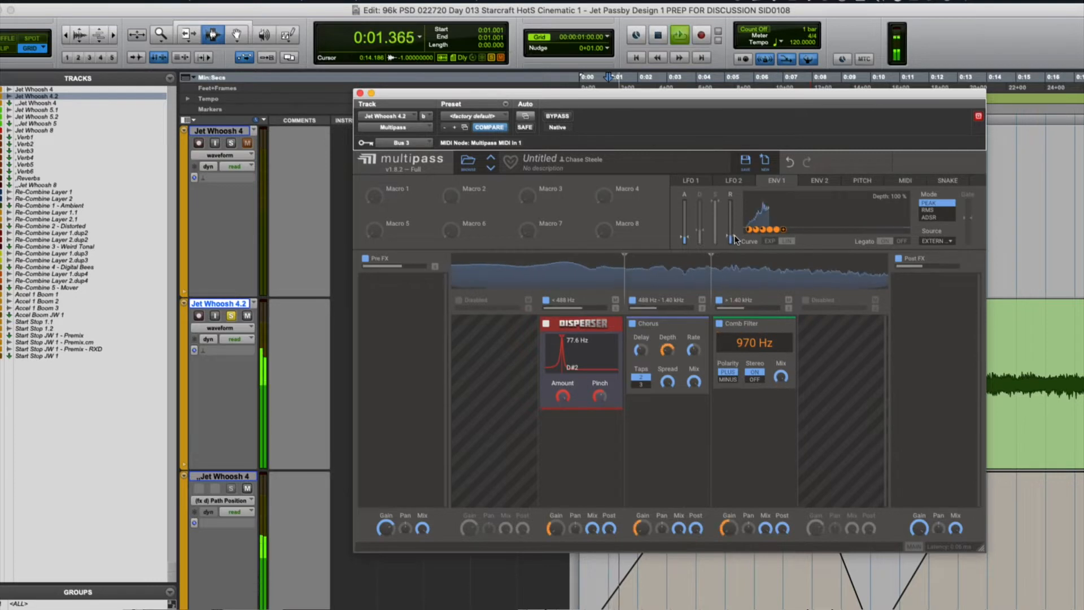
key(space)
Lengthen Envelope 1's attack and release times and audition the smoother response
key(space)
drag(687, 238, 687, 235)
key(space)
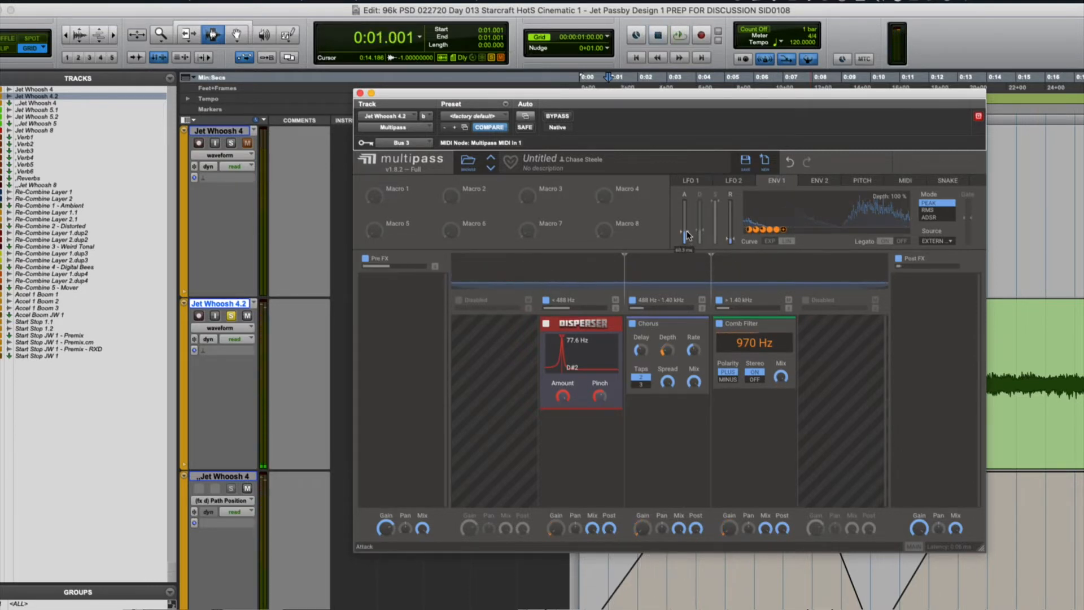
key(space)
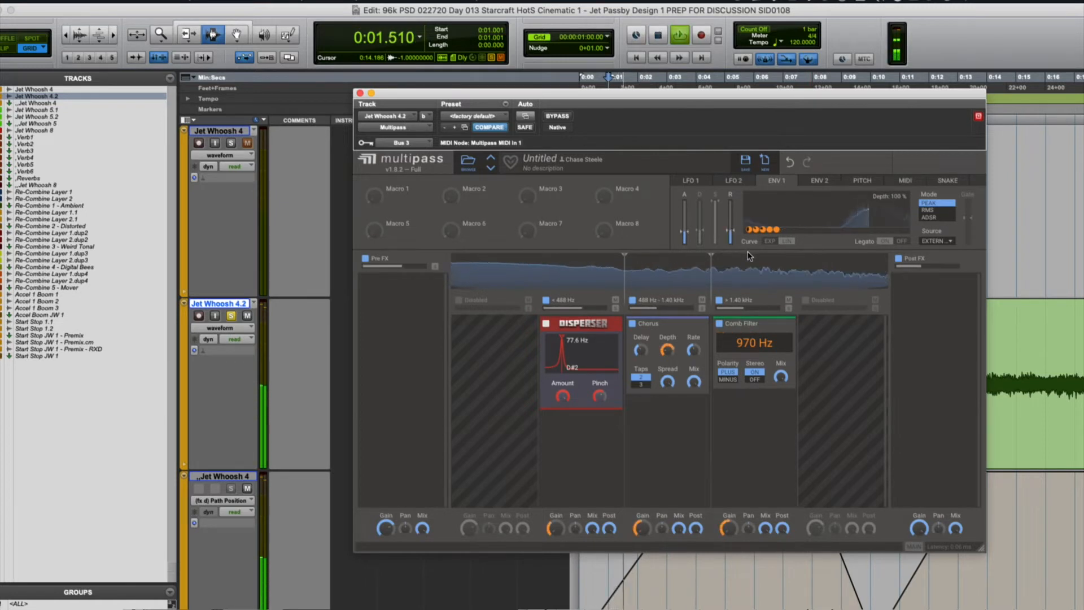
key(space)
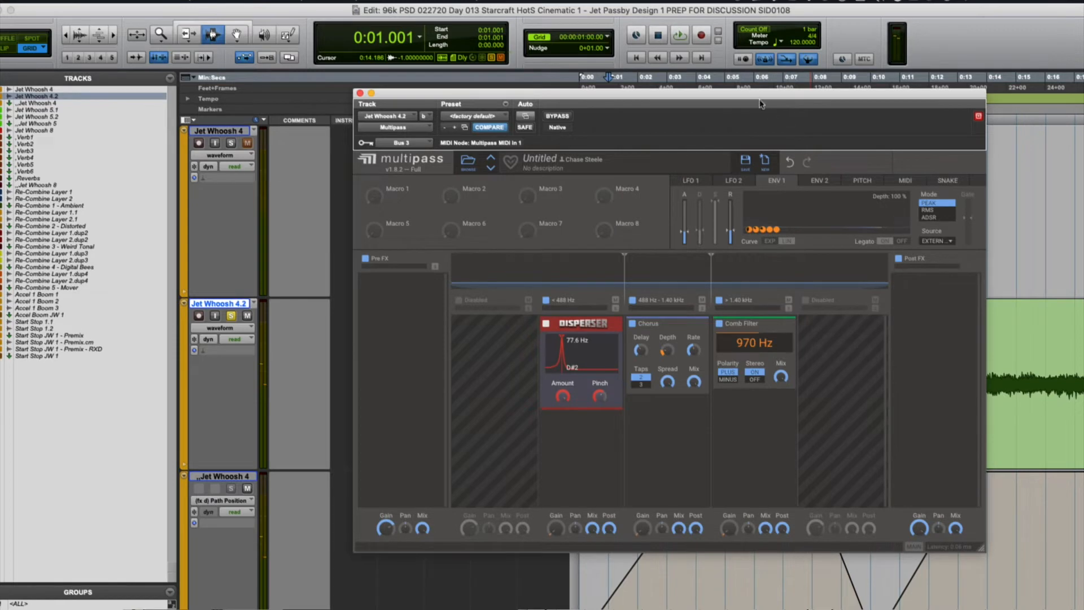
Examine the envelope-modulated band gains, Chorus depth and Comb Filter cutoff in Multipass during playback
drag(756, 93, 656, 52)
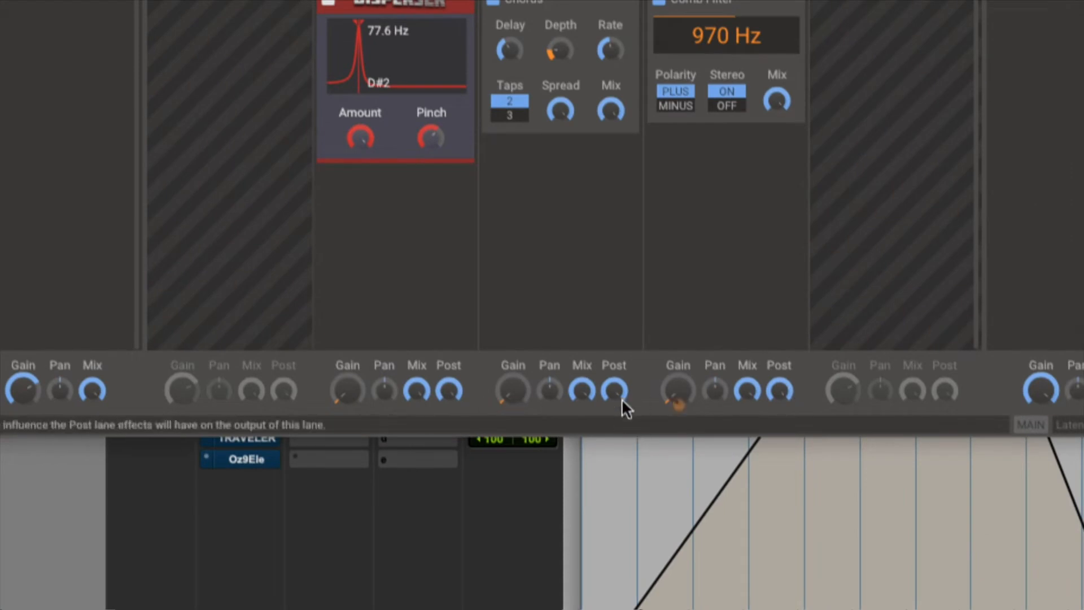
key(space)
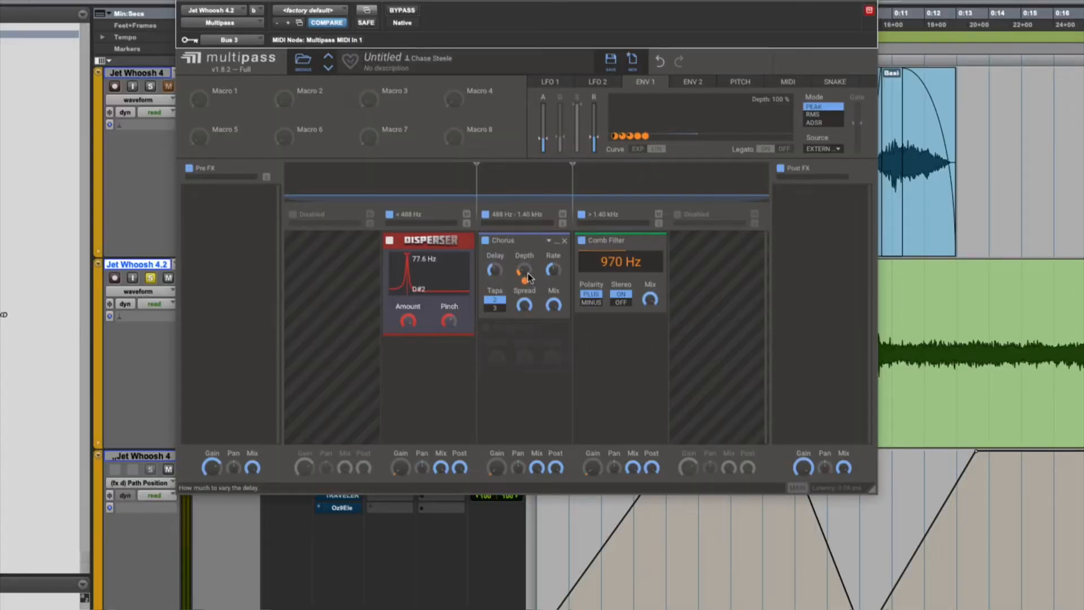
key(space)
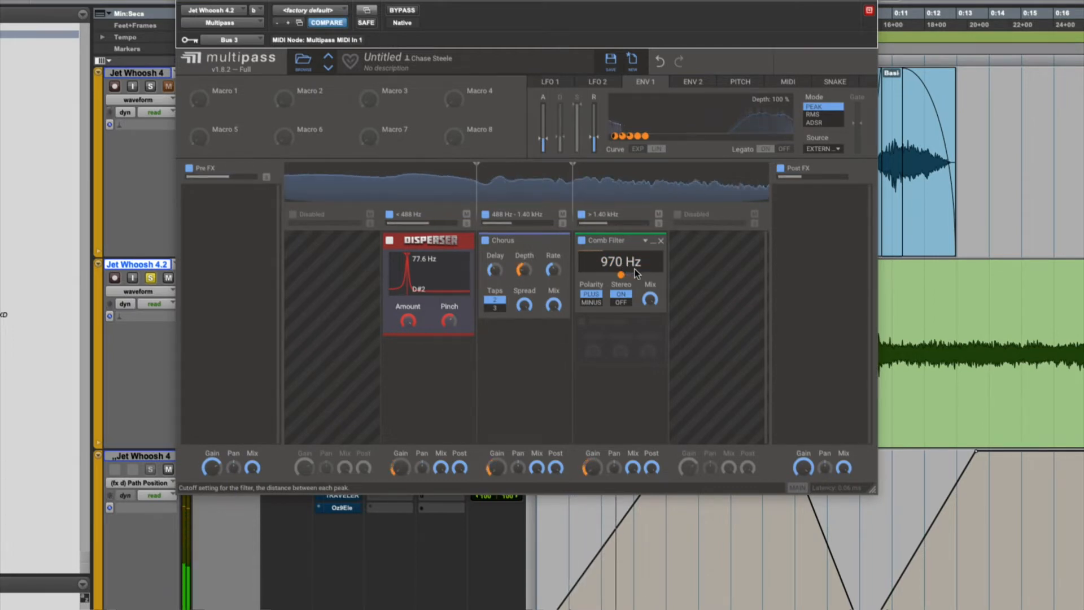
Temporarily disable the Disperser and Chorus bands during playback to compare their contributions, and re-enable both
click(389, 214)
click(485, 214)
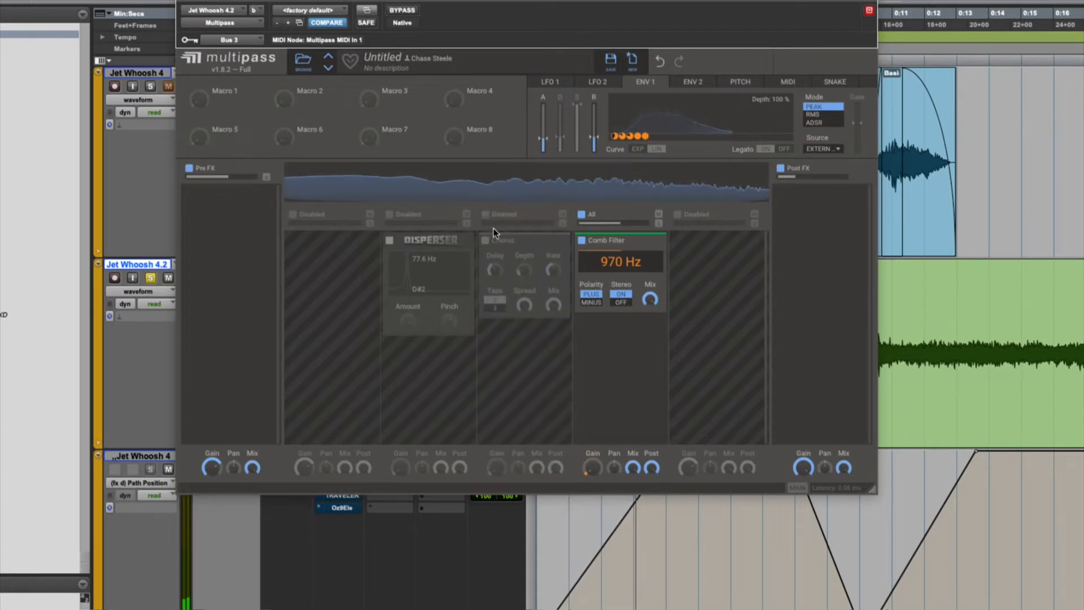
click(484, 215)
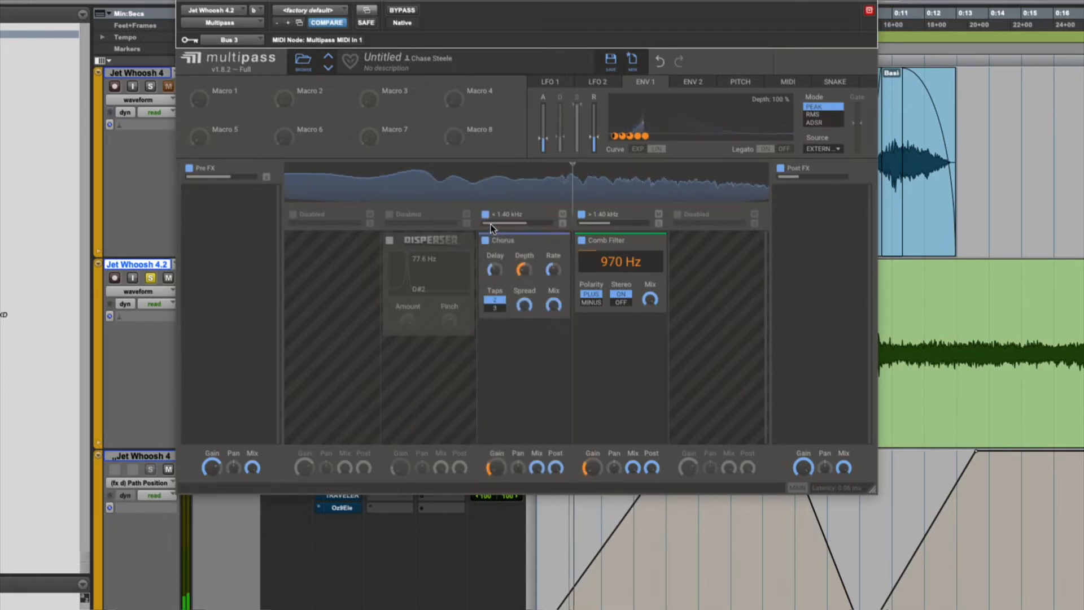
click(389, 214)
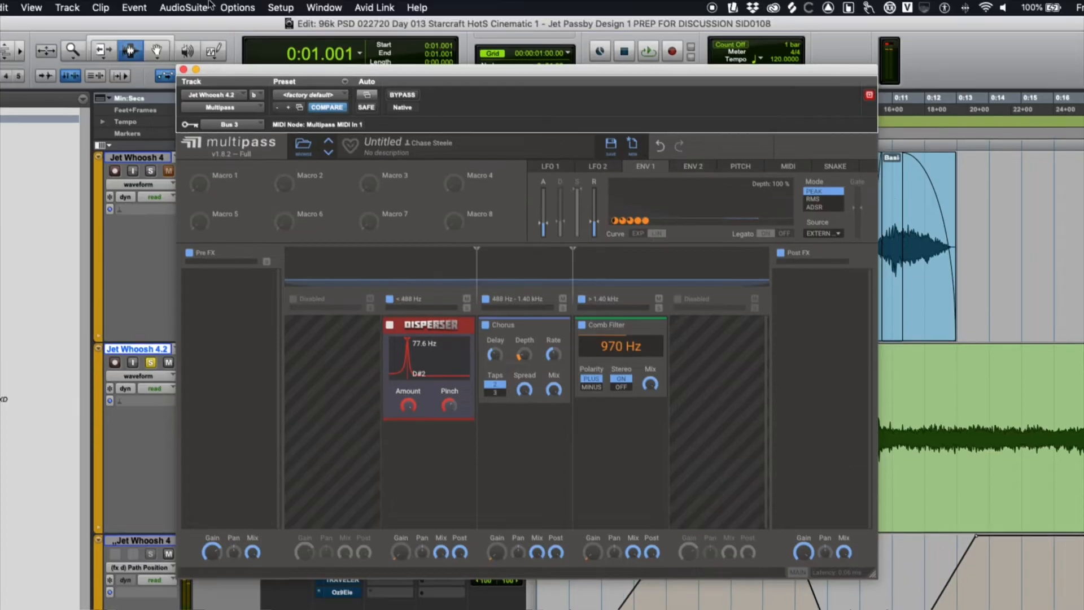
Close the Multipass window and audition the processed Jet Whoosh 4.2 layer, including the second pass-by starting at 0:10.075
click(181, 67)
scroll(235, 319, down, 3)
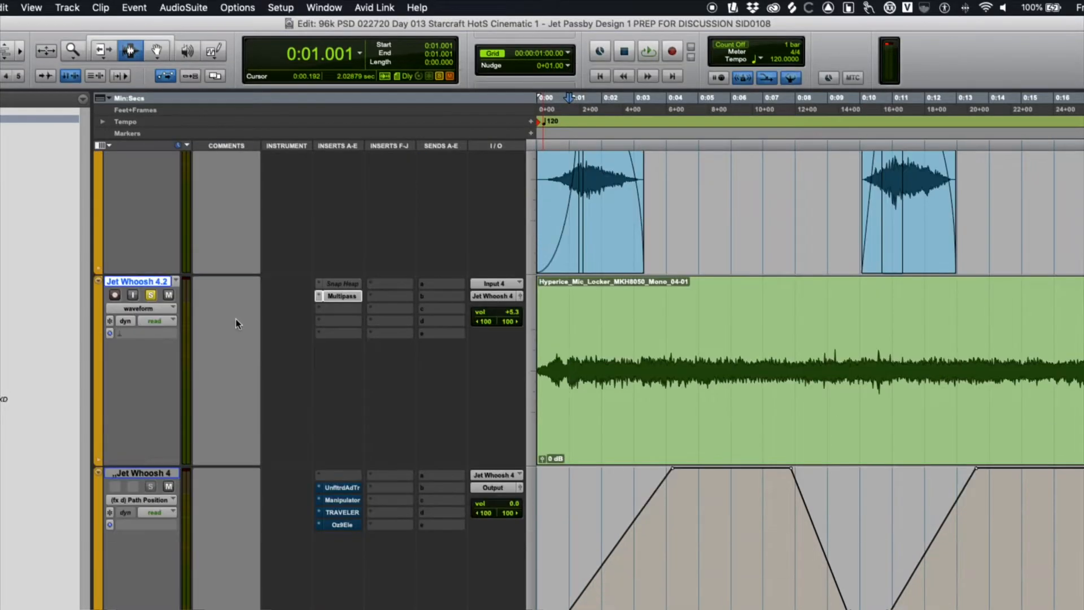
key(space)
key(space)
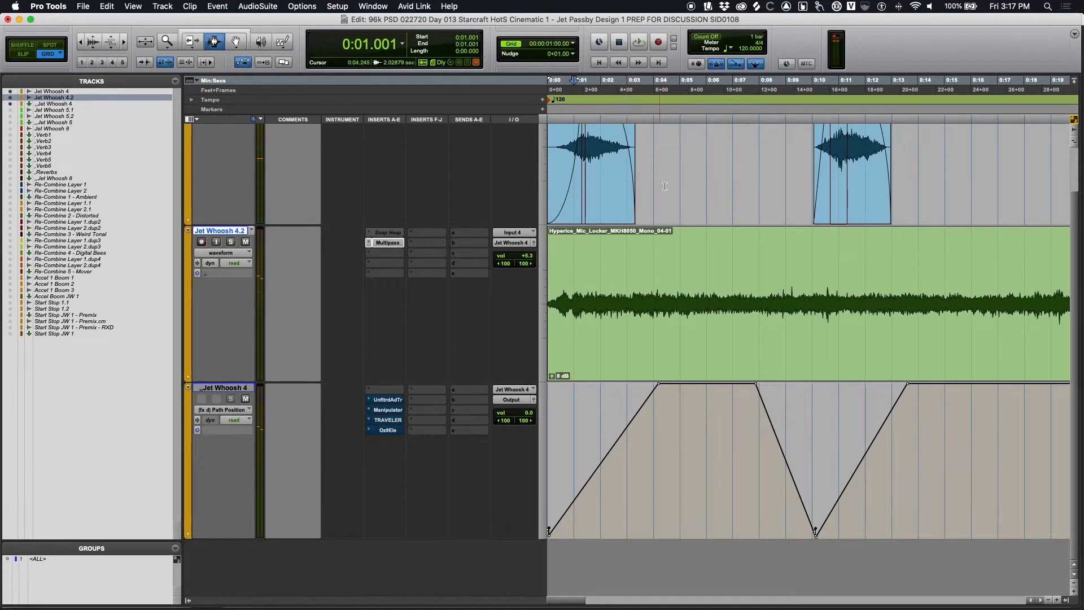
click(704, 191)
key(Tab)
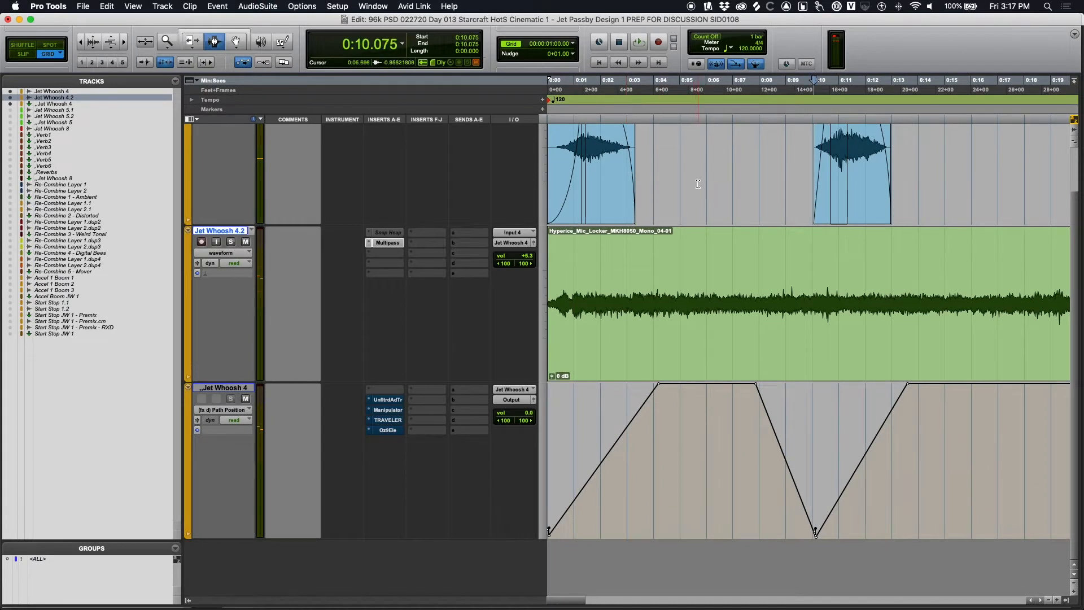
key(space)
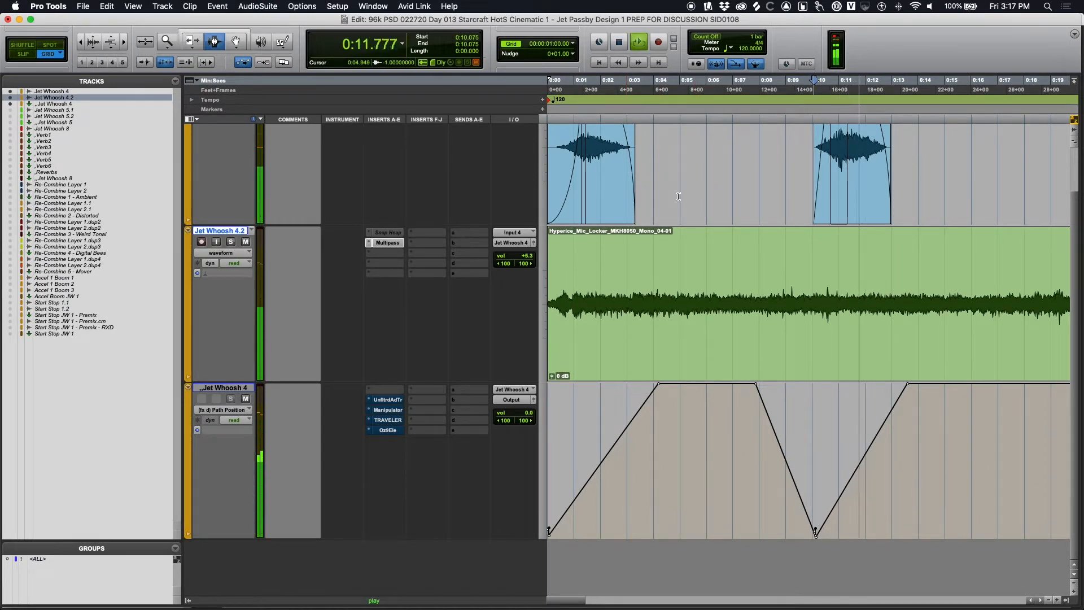
key(space)
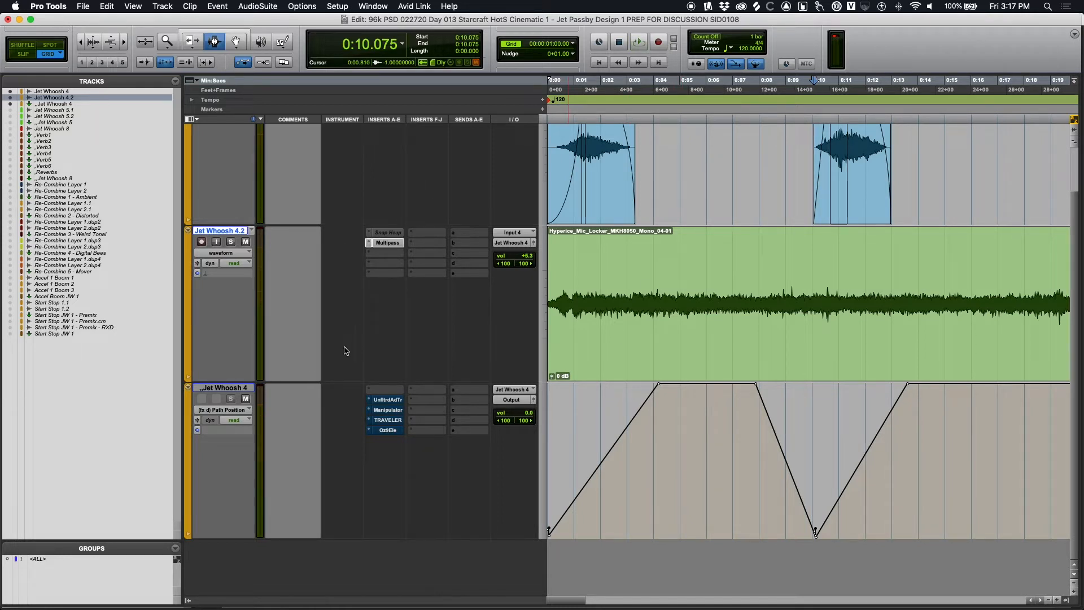
Open the Unfiltered Audio Triad insert on the Jet Whoosh 4 submix track and expand the Mid band's Comb Filter to show its settings
click(237, 394)
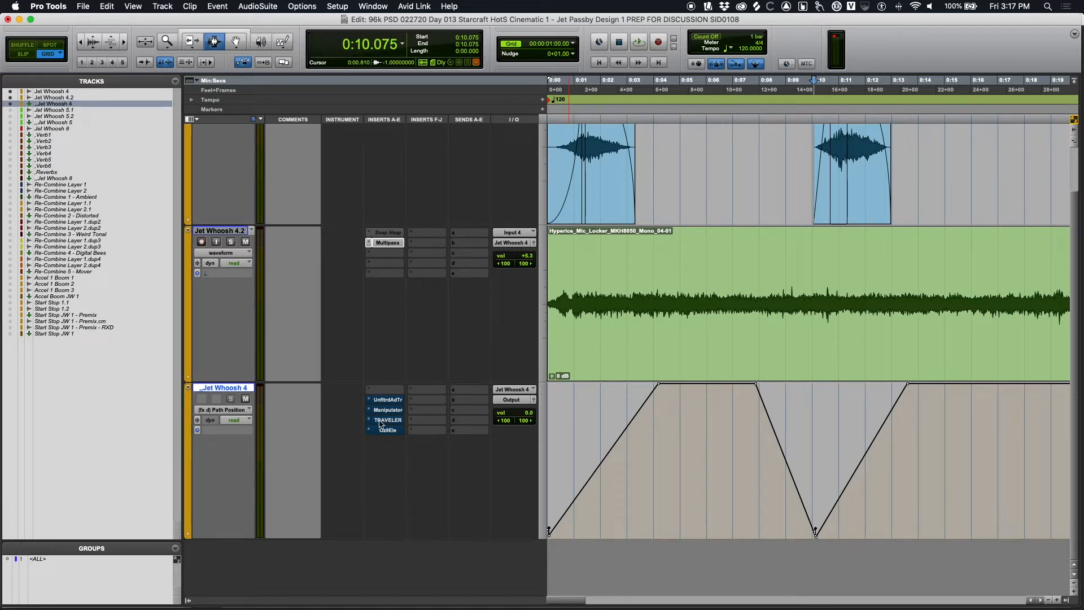
click(388, 400)
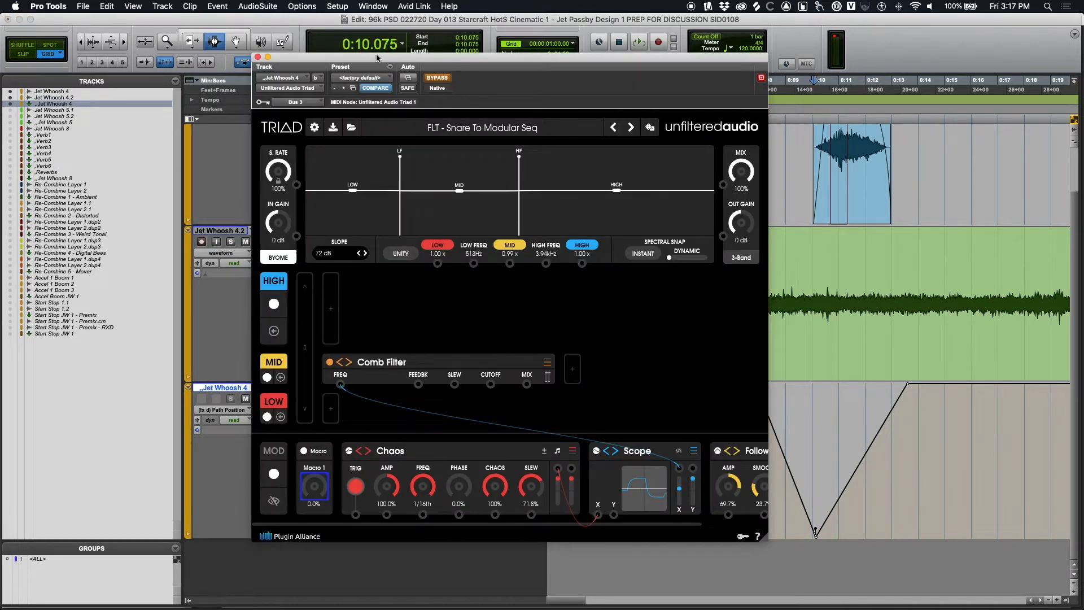
drag(377, 57, 505, 43)
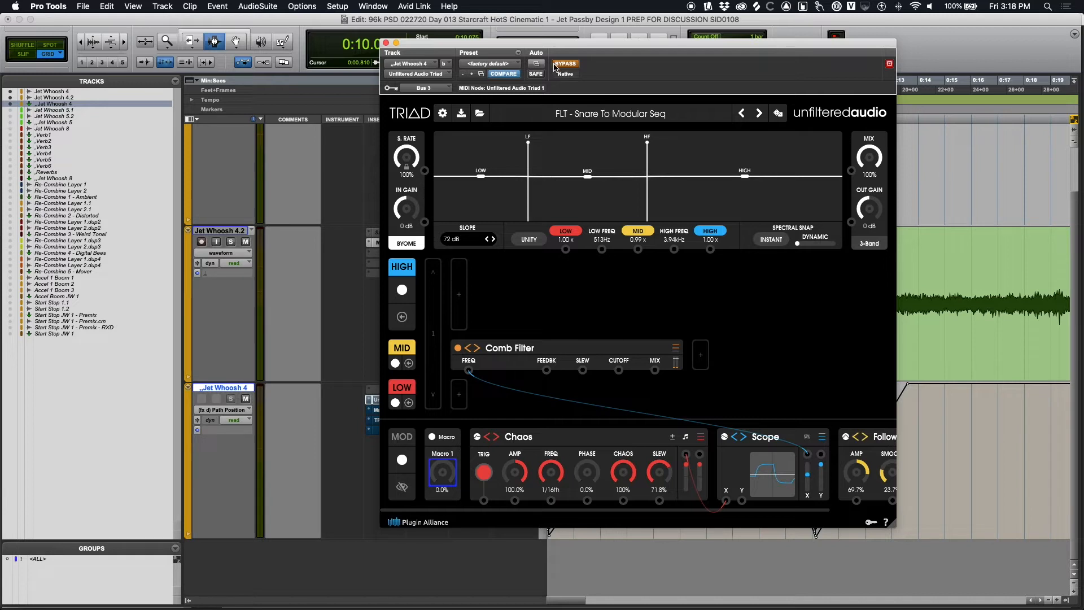
click(675, 348)
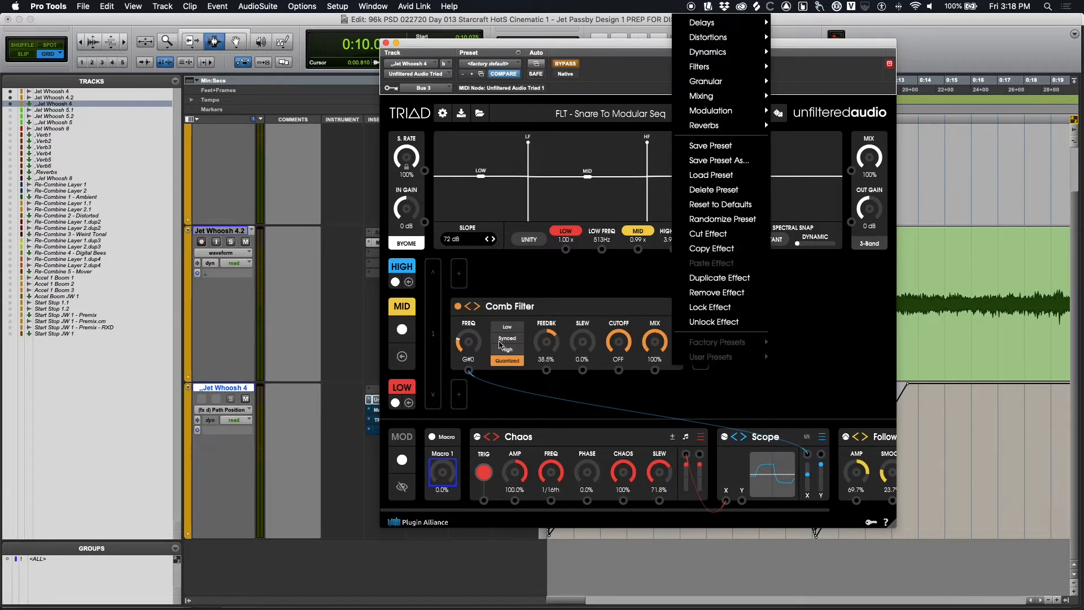
click(828, 386)
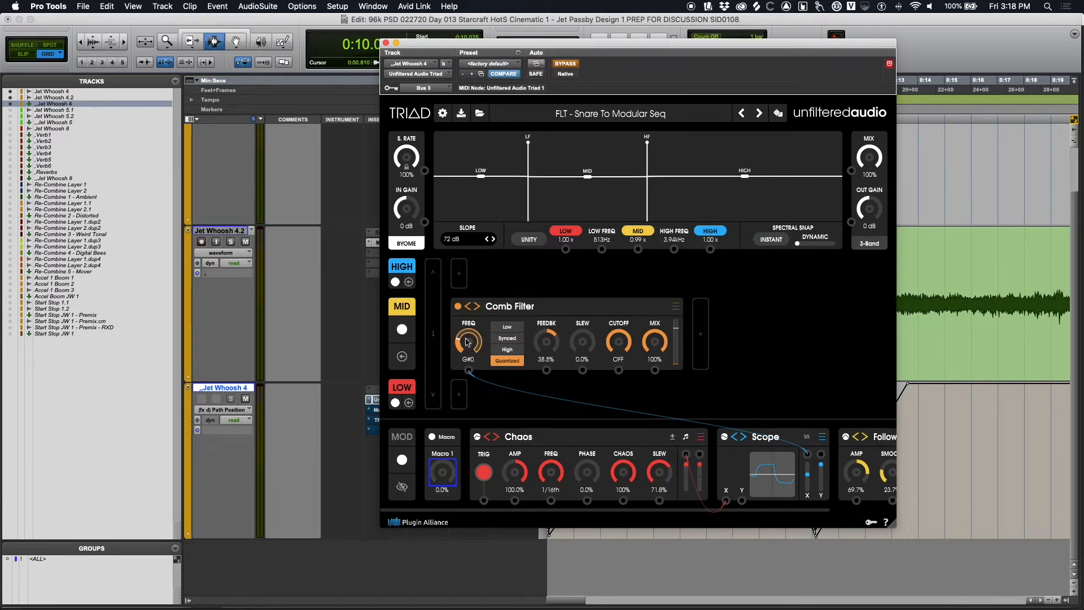
Play the second pass-by while switching Triad's bypass on and off to compare, and leave Triad active
key(space)
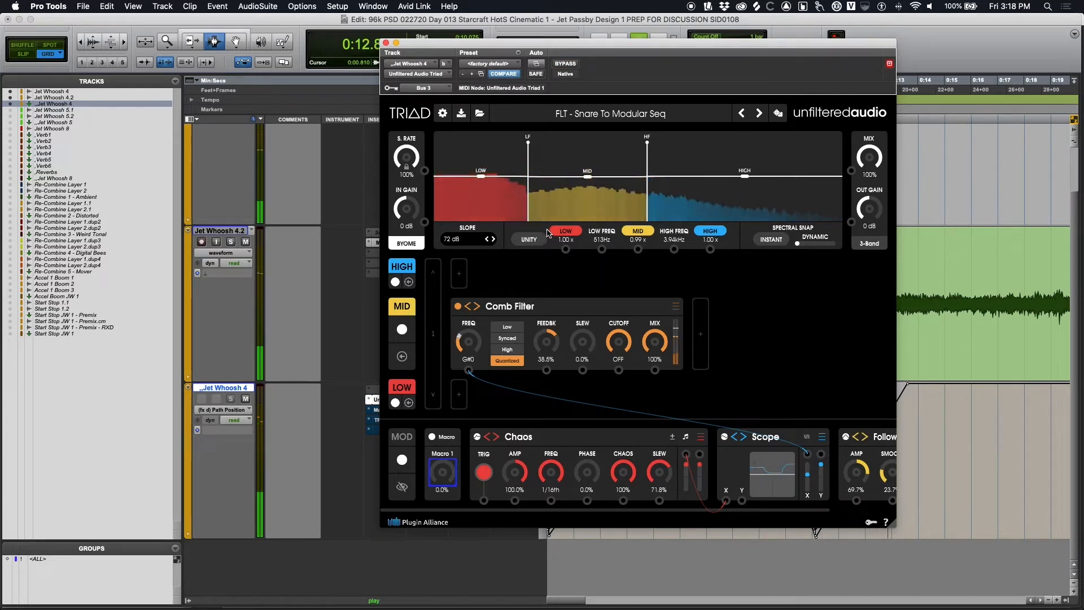
click(575, 66)
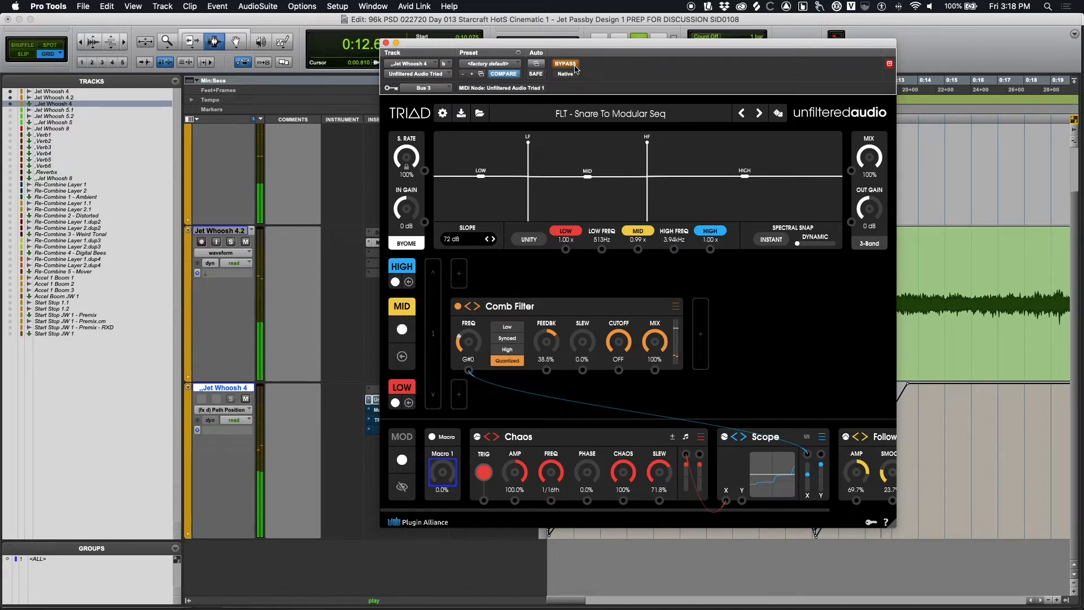
click(575, 67)
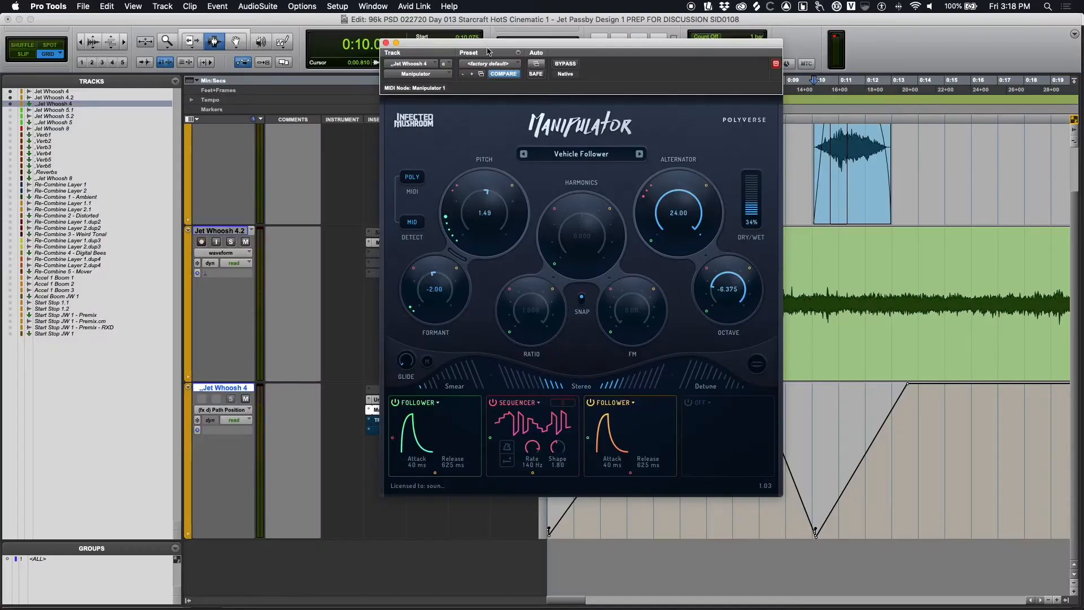
Activate Manipulator on the submix, audition its Vehicle Follower preset at 34% and 100% wet, and restore Dry/Wet to 34%
drag(489, 51, 510, 41)
key(space)
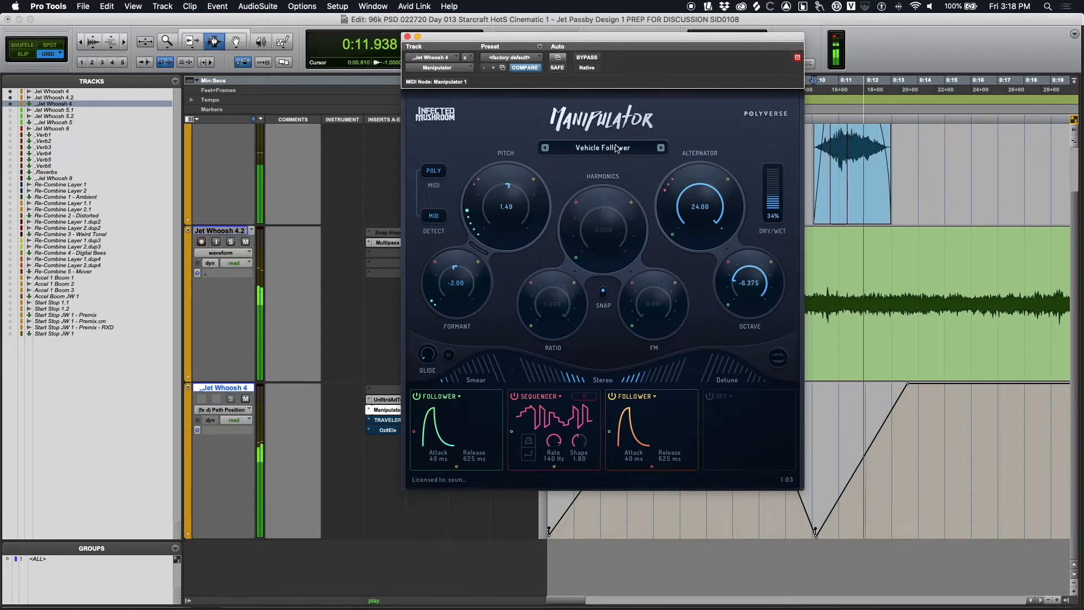
key(space)
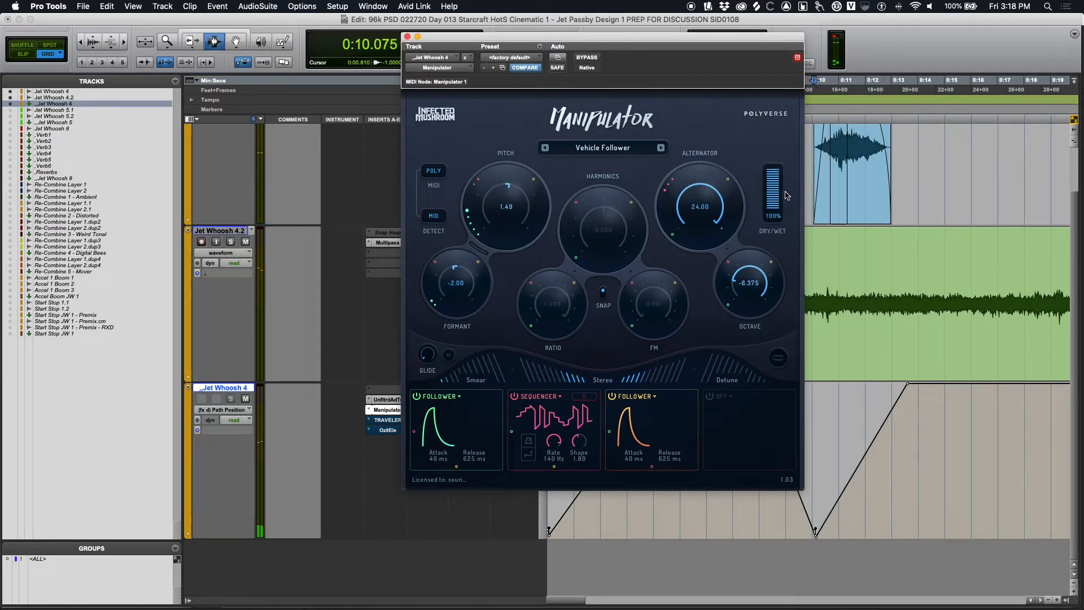
key(space)
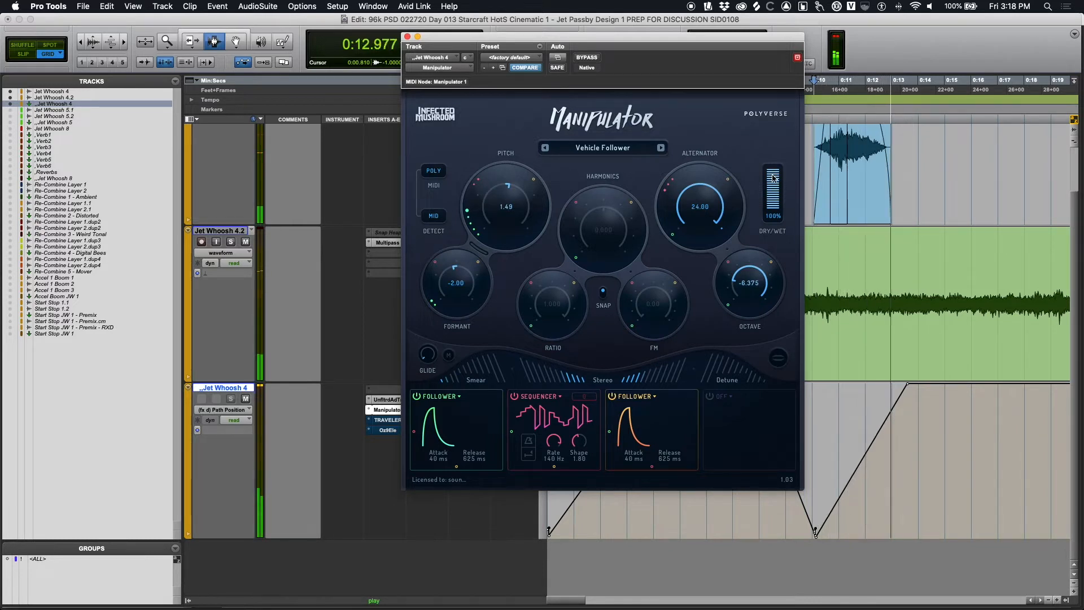
key(space)
drag(772, 178, 781, 185)
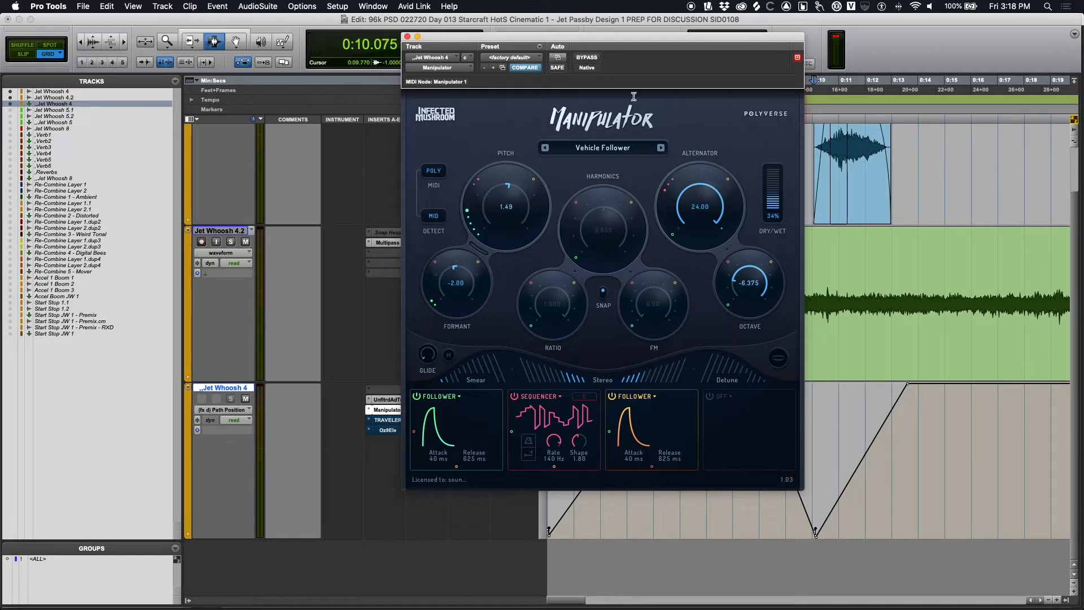
click(408, 37)
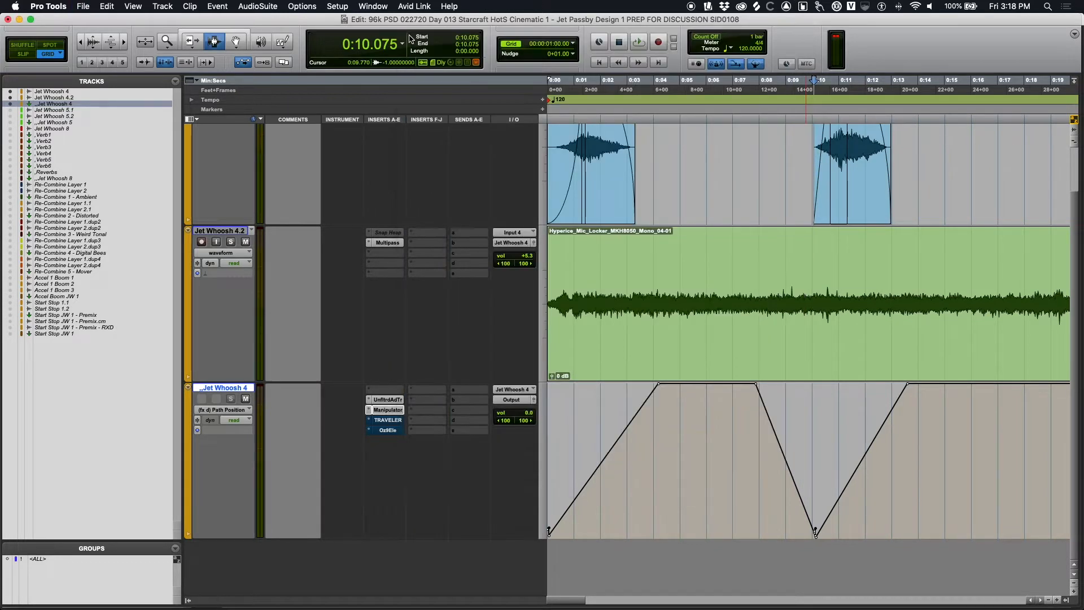
Activate the TRAVELER insert on the submix and audition its automated left-to-right movement over the second pass-by
click(388, 420)
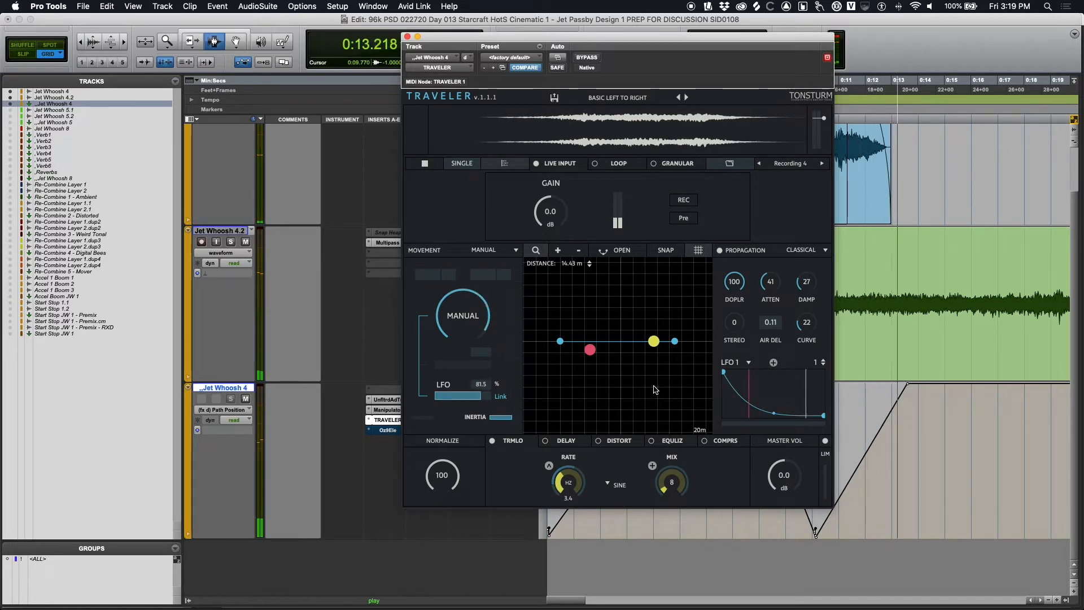
key(space)
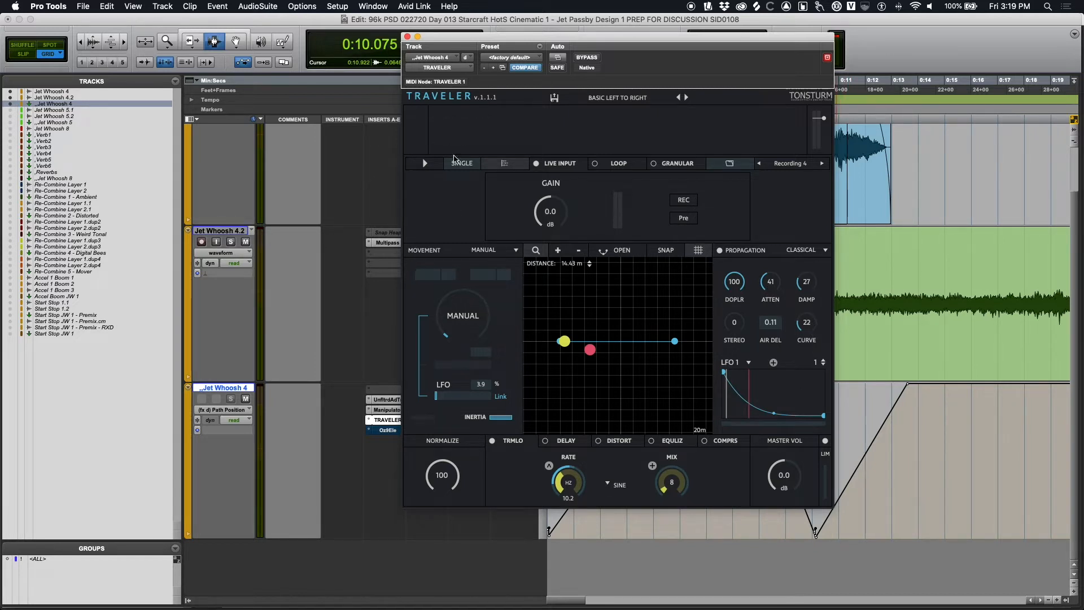
key(space)
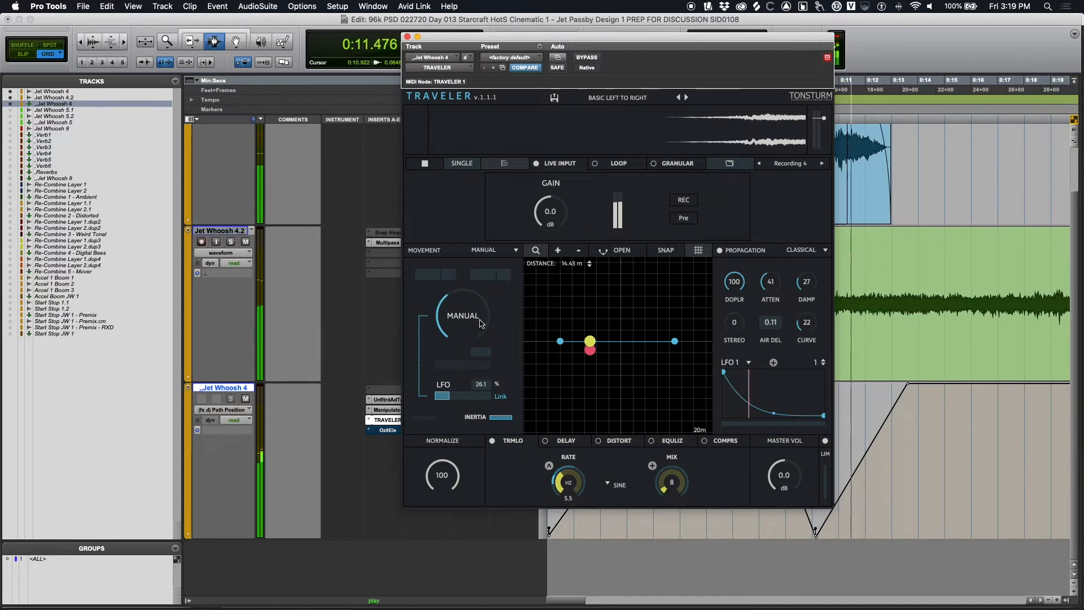
key(space)
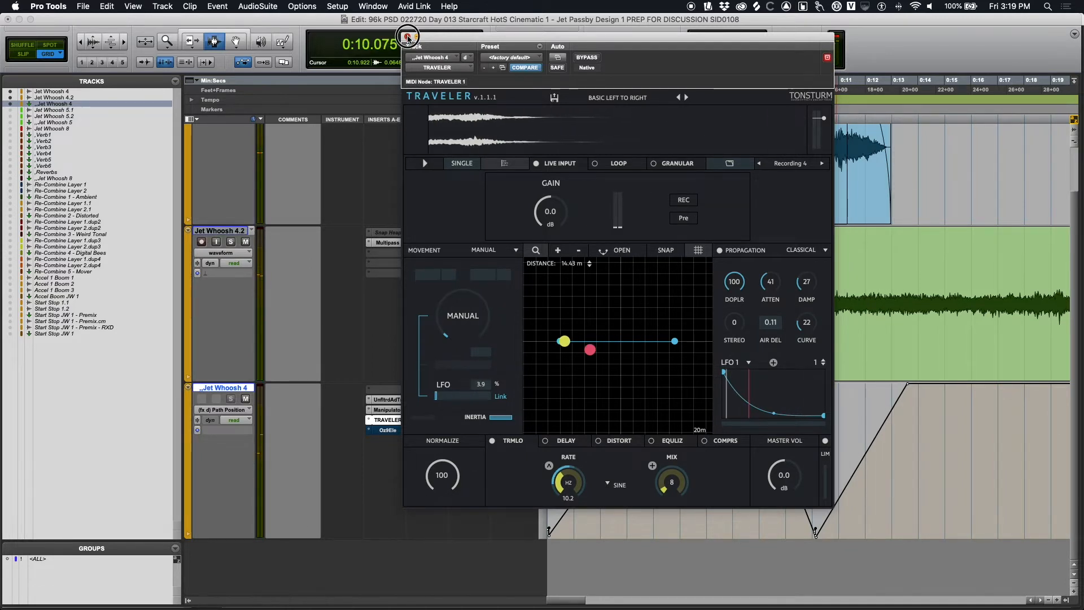
click(408, 37)
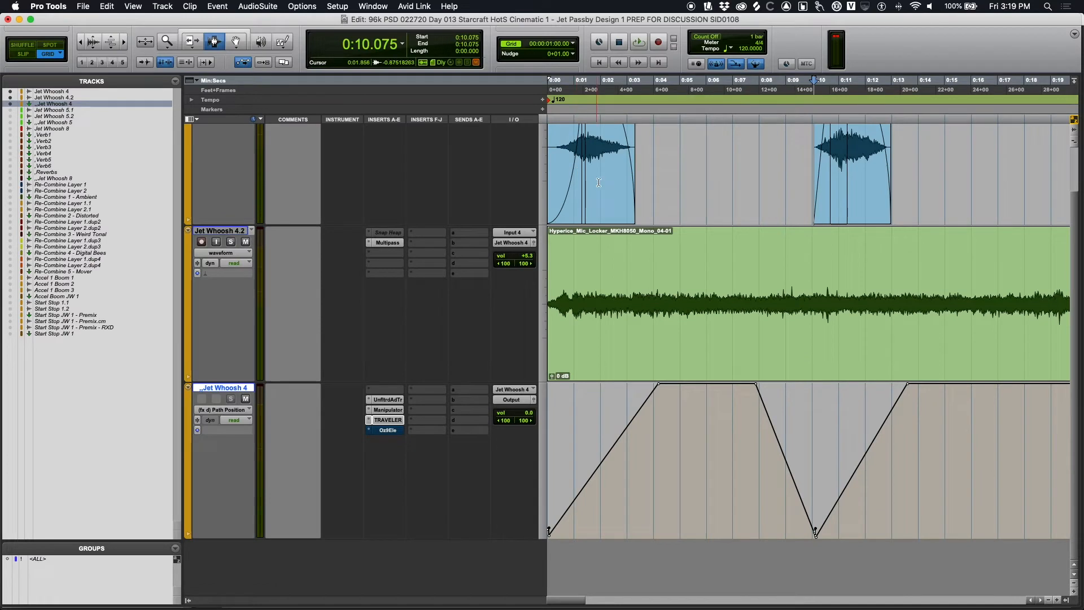
Highlight 0:01 to 0:03 in the first pass-by clip and 0:12 to 0:13 in the second to compare their timing
drag(576, 162, 623, 164)
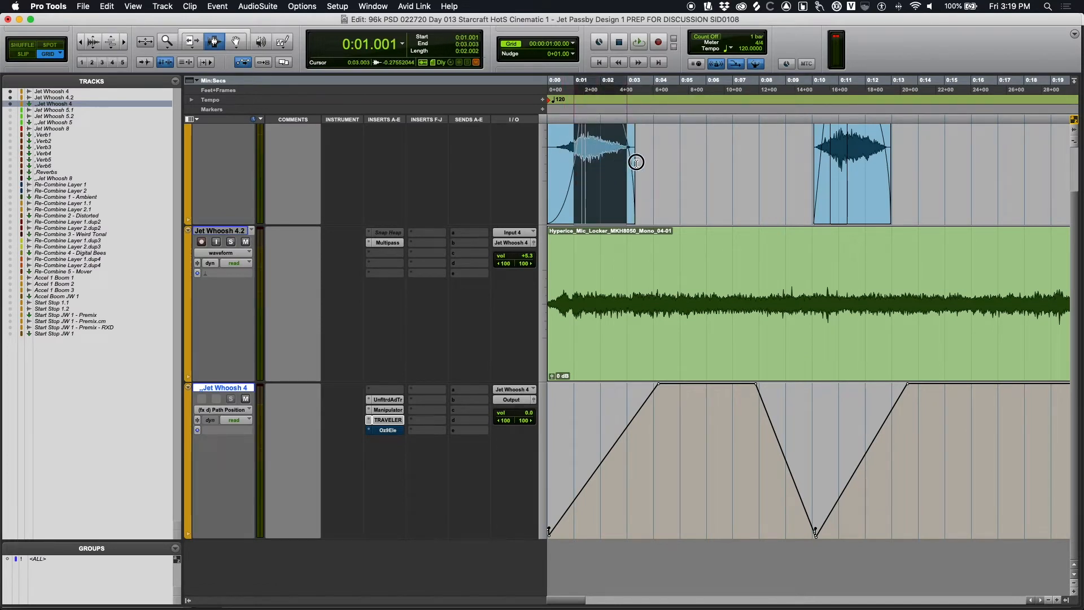
click(822, 177)
click(857, 176)
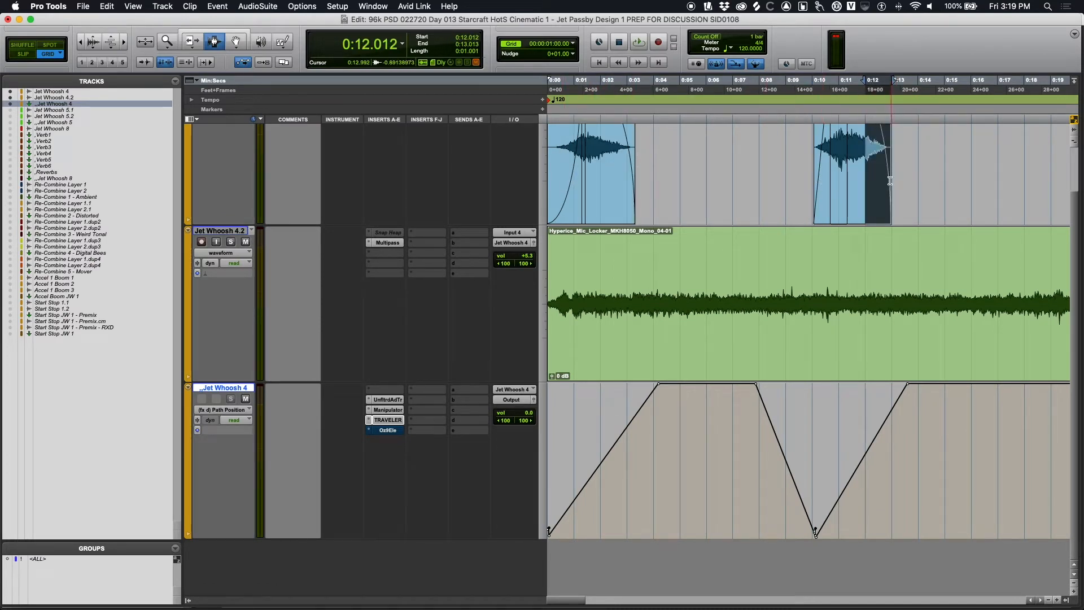
click(621, 282)
Save the session, then activate the Ozone 9 Elements insert on the submix and review its equalizer curve
key(Return)
key(super+s)
click(393, 432)
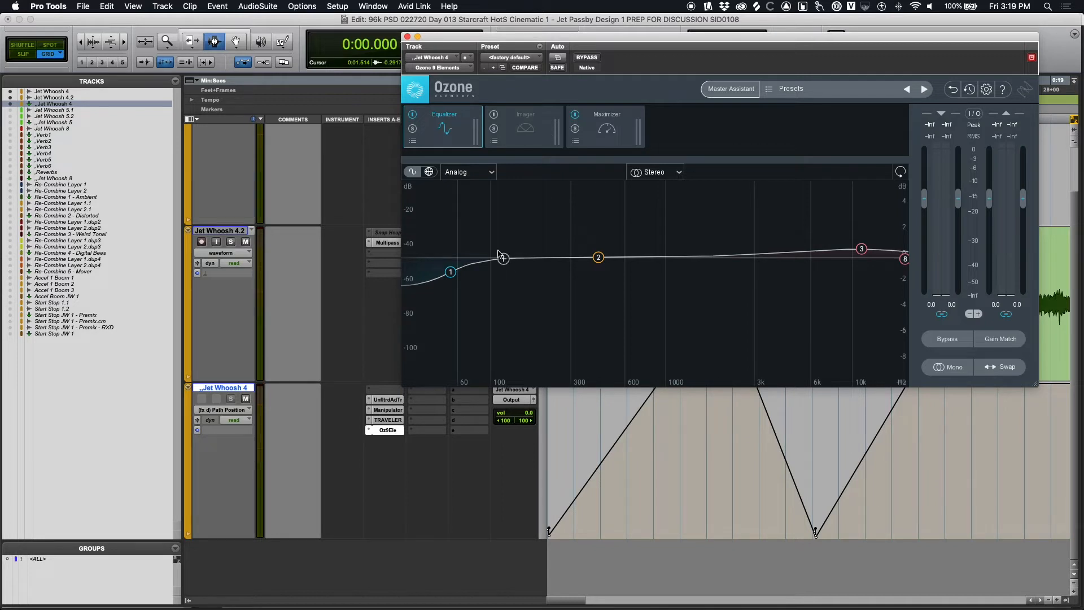
click(407, 37)
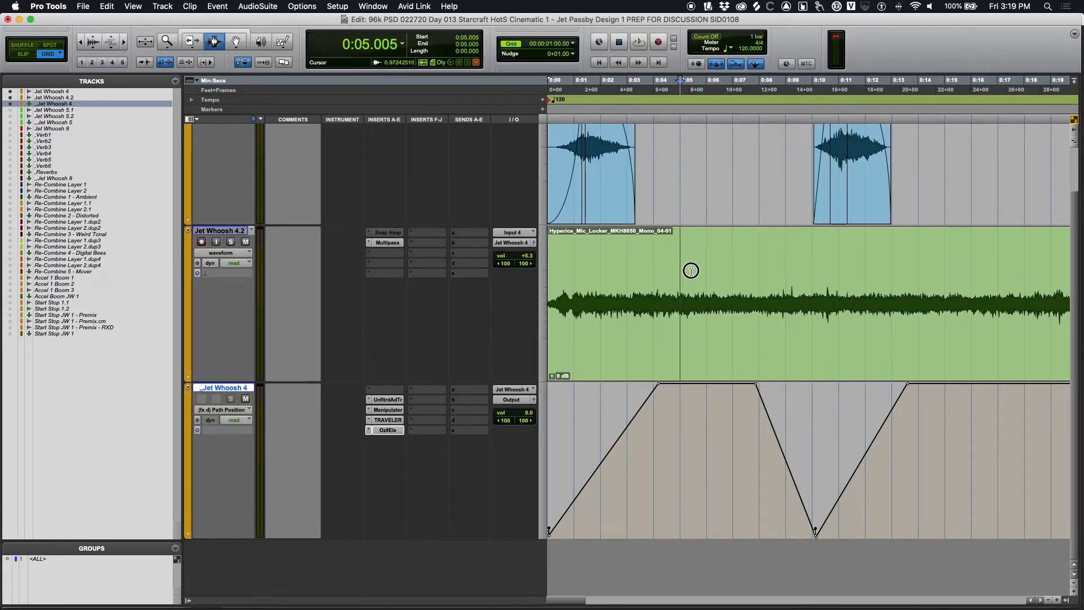
Play the fully processed first pass-by from the session start and the longer pass-by starting at 0:31.272
key(space)
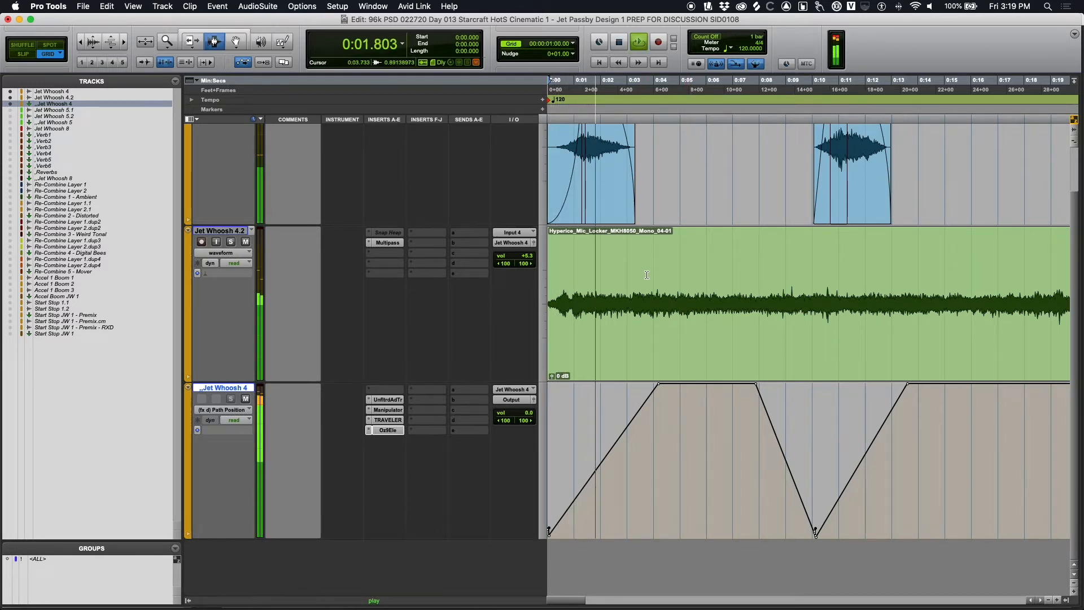
key(r)
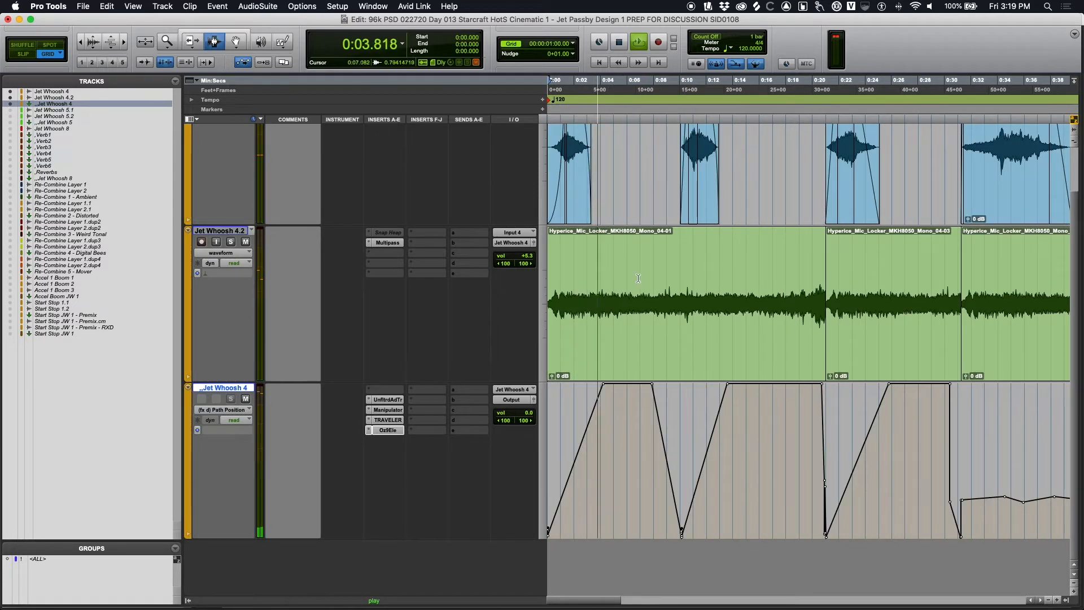
key(r)
key(space)
click(740, 172)
key(space)
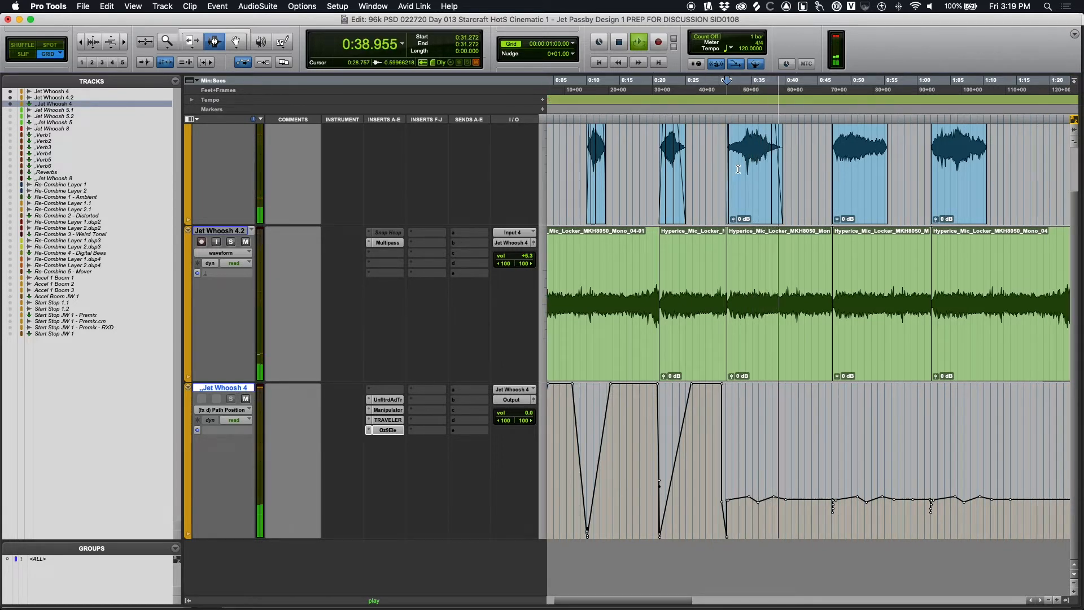
key(space)
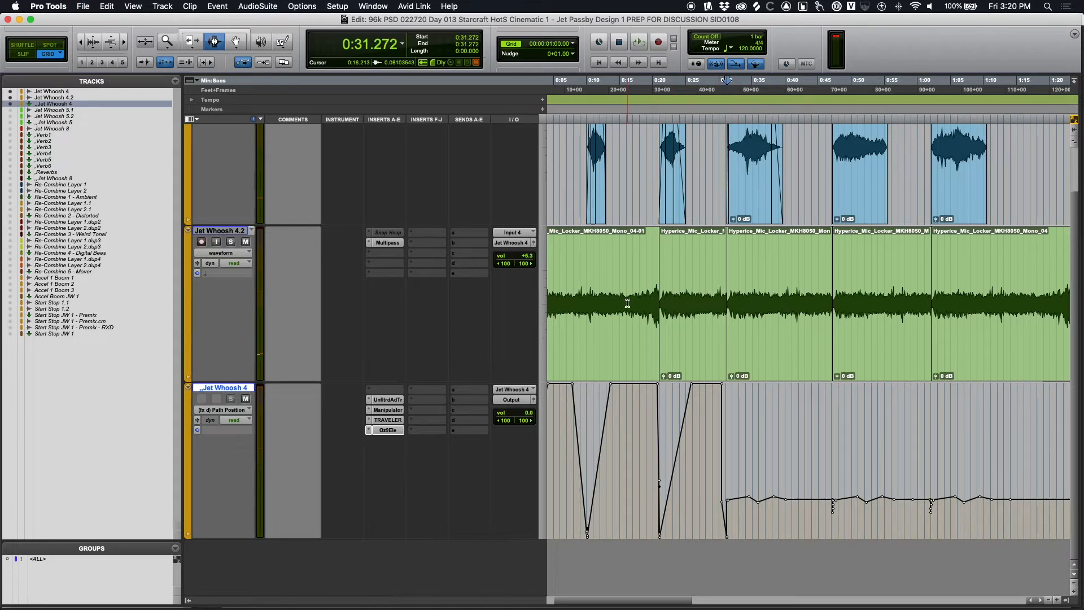
Show only the Jet Whoosh 8 source, Verb1 to Verb6, Reverbs and Jet Whoosh 8 submix tracks, and select them all
scroll(627, 303, up, 3)
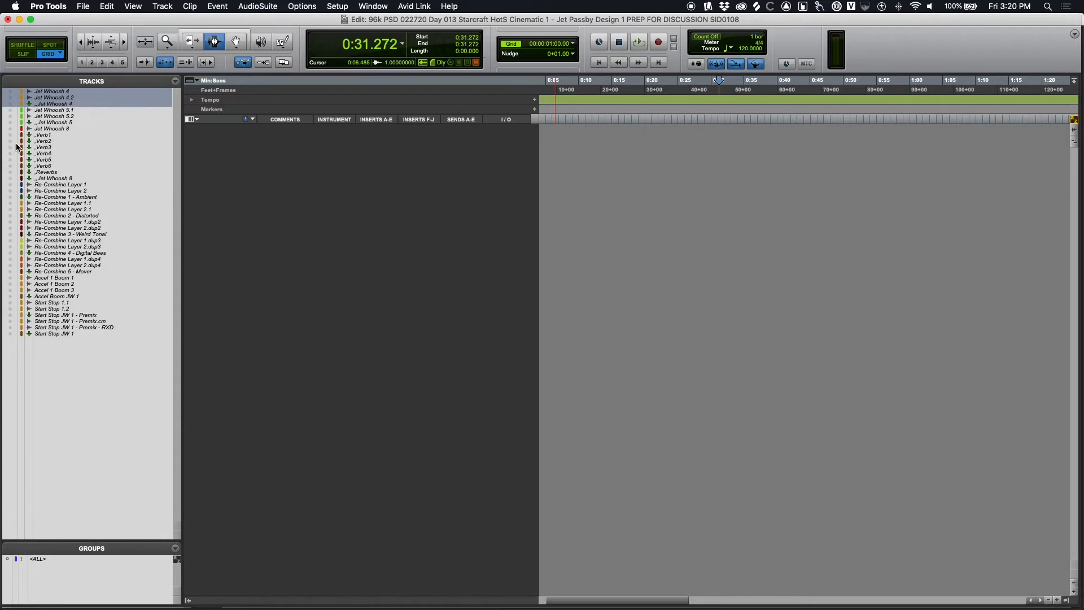
drag(16, 130, 79, 180)
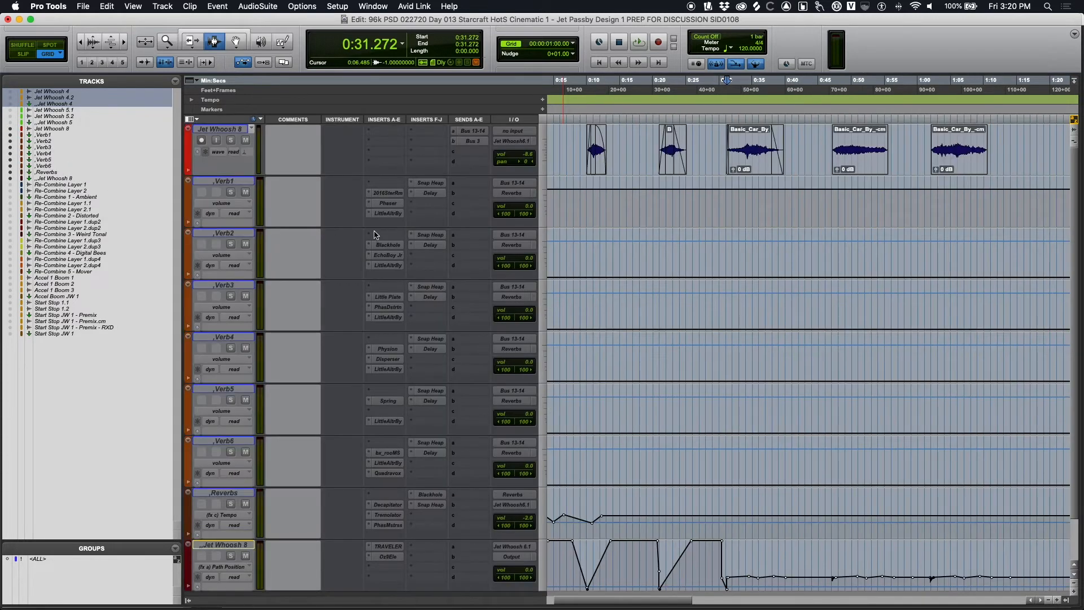
key(r)
key(r)
key(t)
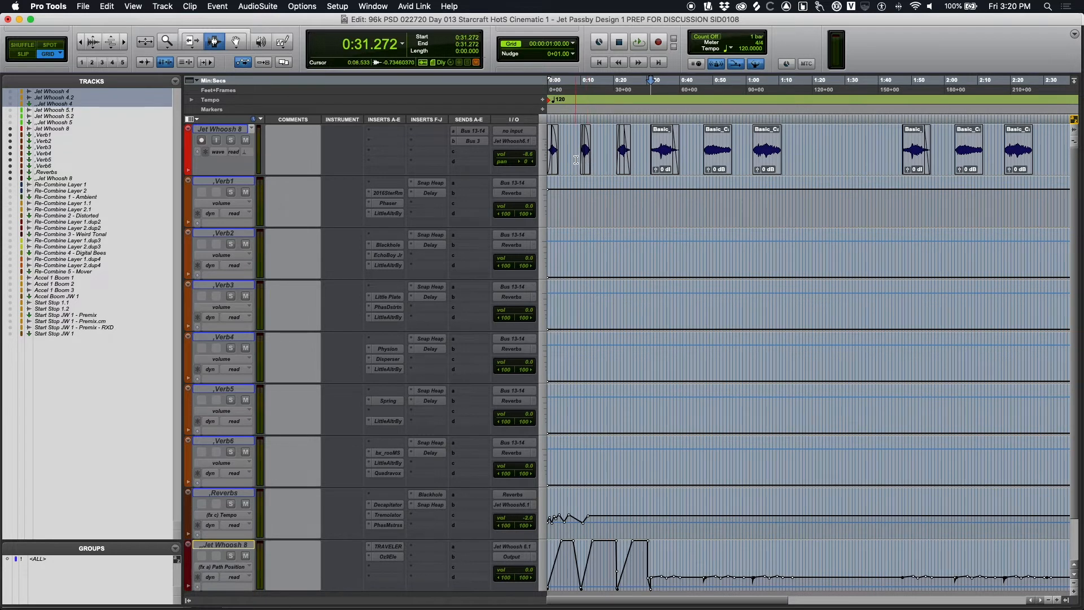
click(220, 131)
shift+click(219, 546)
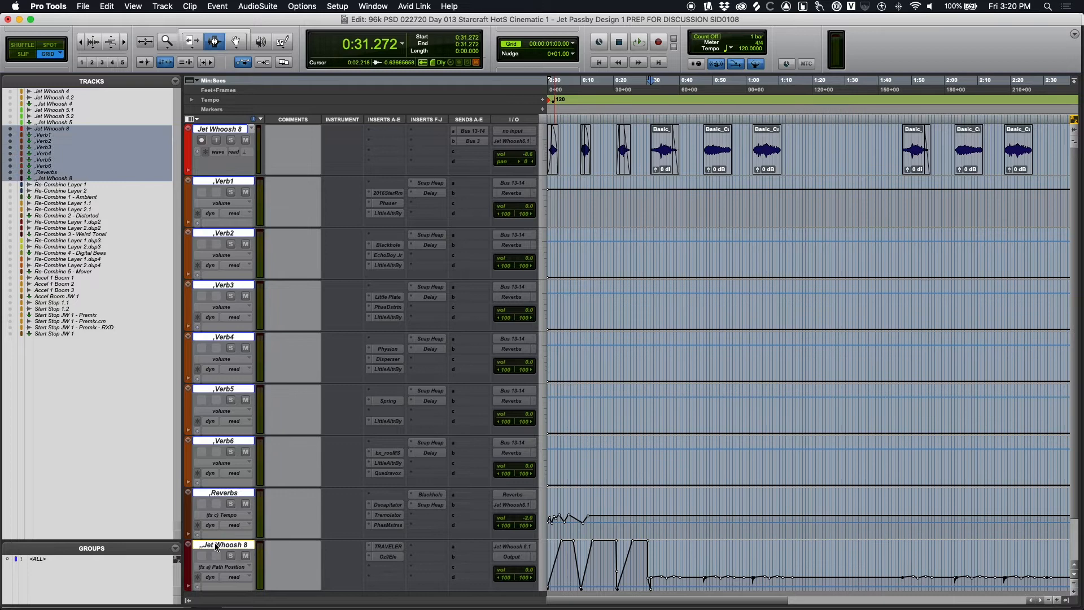
Make the selected Jet Whoosh 8 source, Verb1 to Verb6, Reverbs and submix tracks active, then clear the multi-track selection
right_click(219, 545)
click(245, 558)
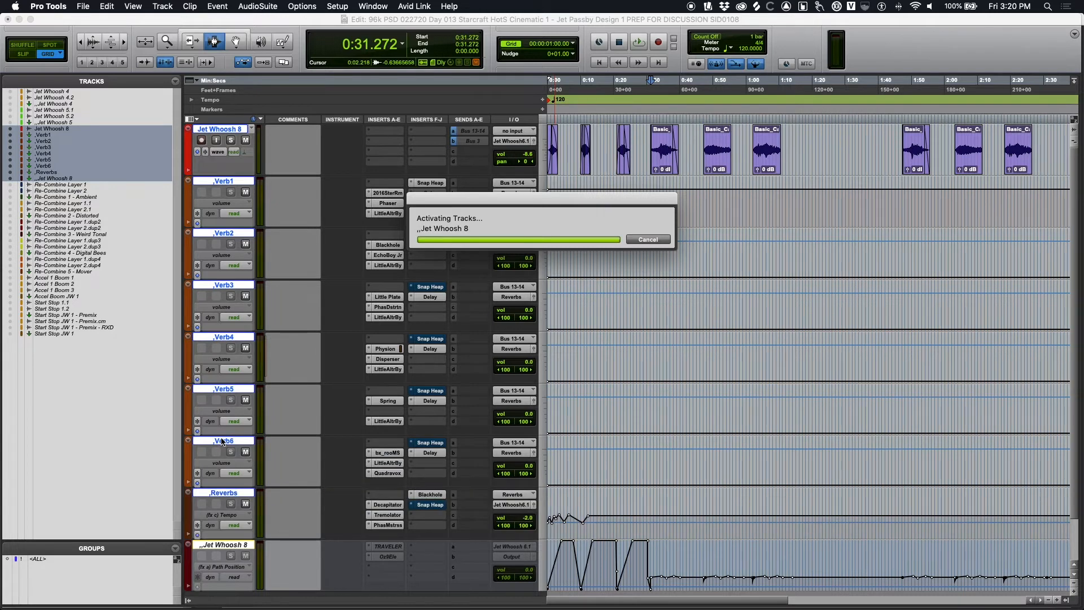
click(233, 391)
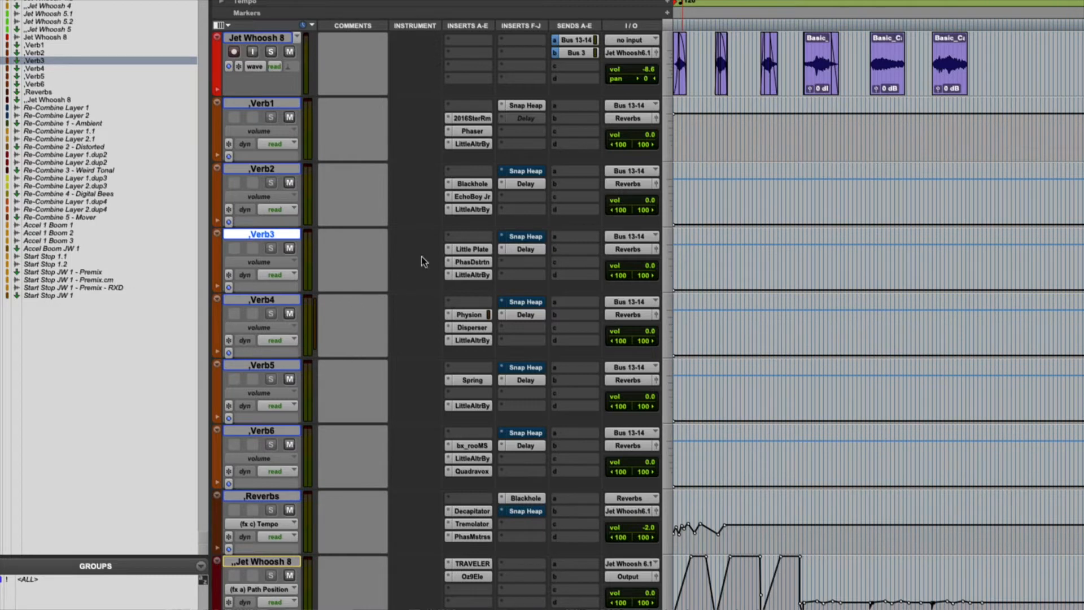
Review the 2016 Stereo Room reverb settings on Verb1 and the Blackhole settings on Verb2
click(280, 102)
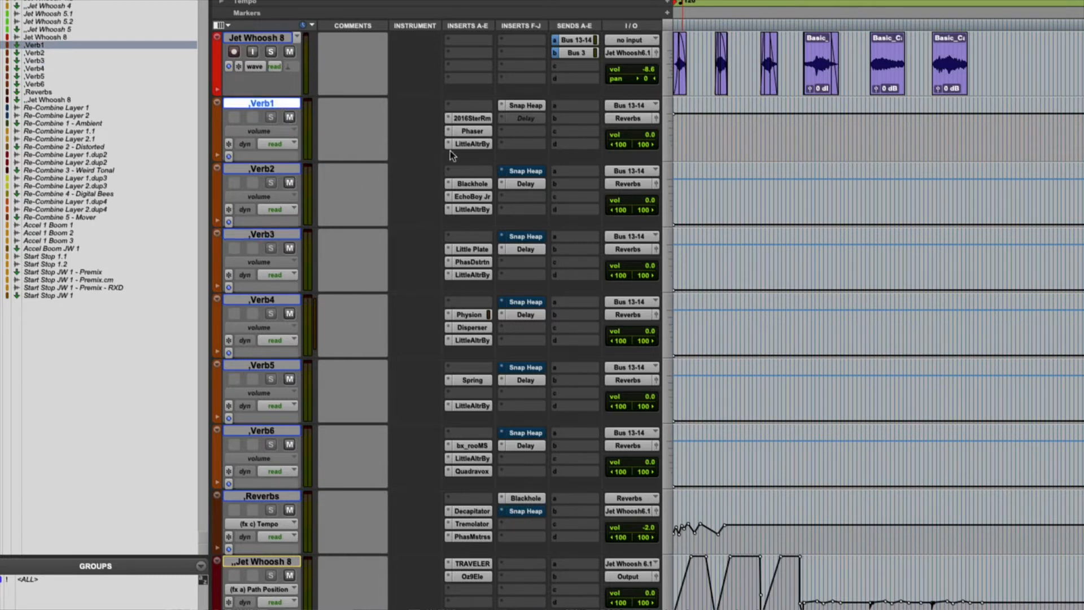
click(469, 117)
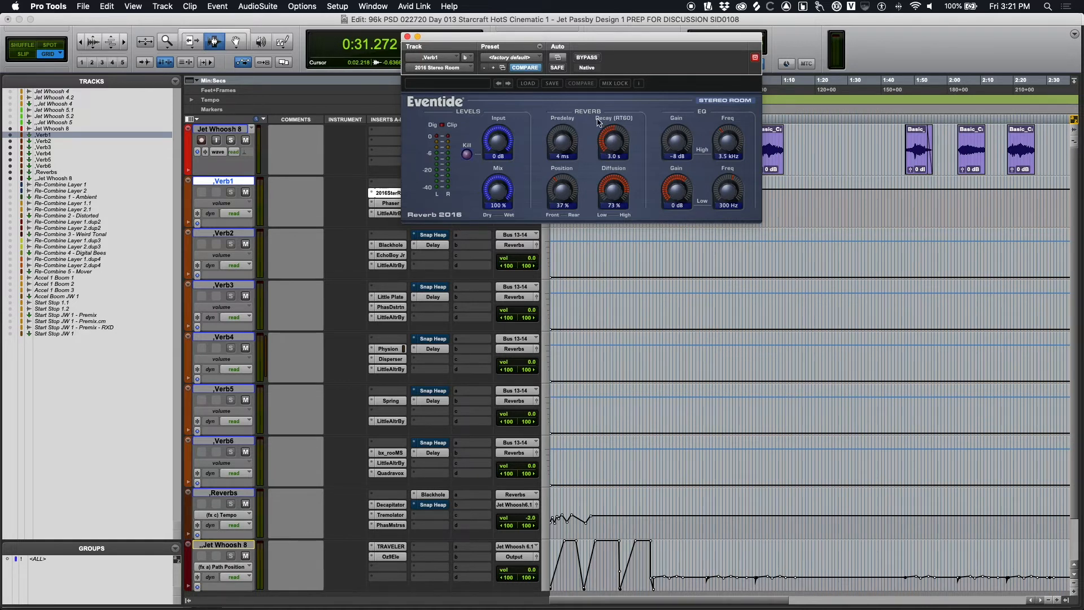
click(407, 37)
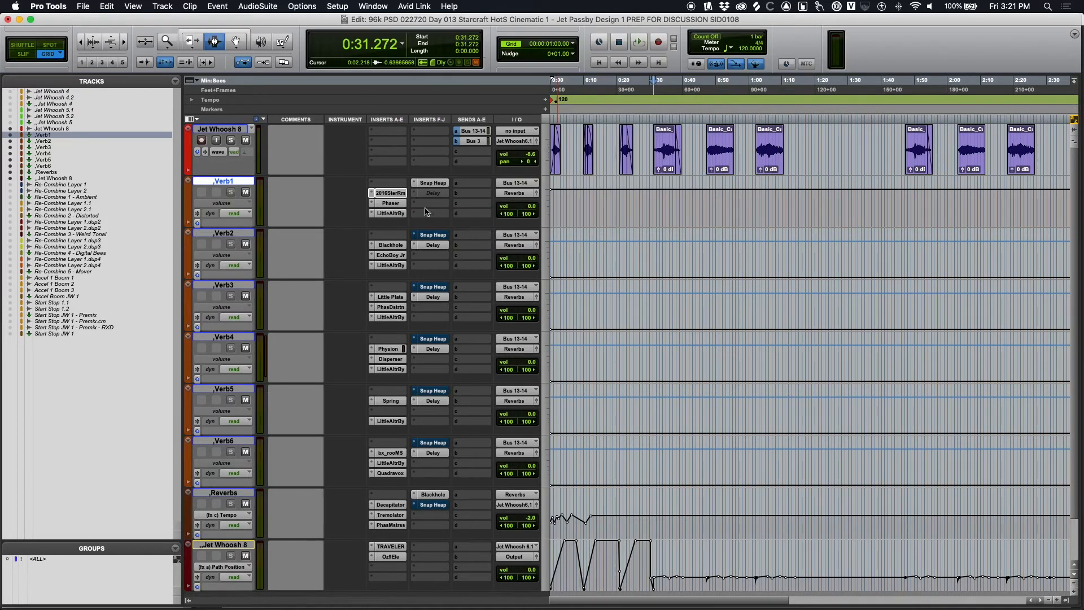
click(393, 247)
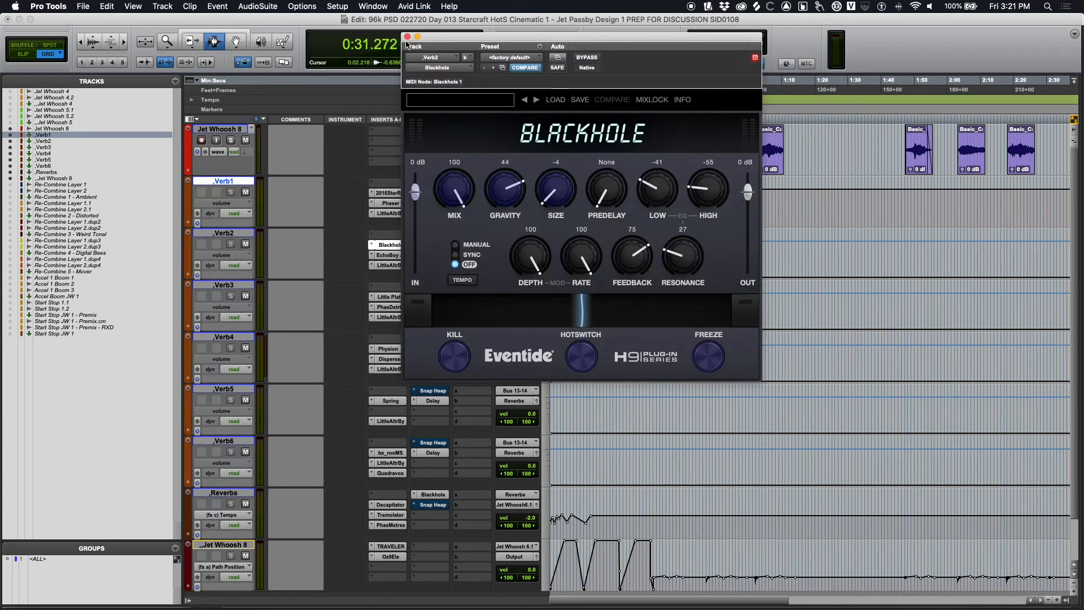
click(405, 59)
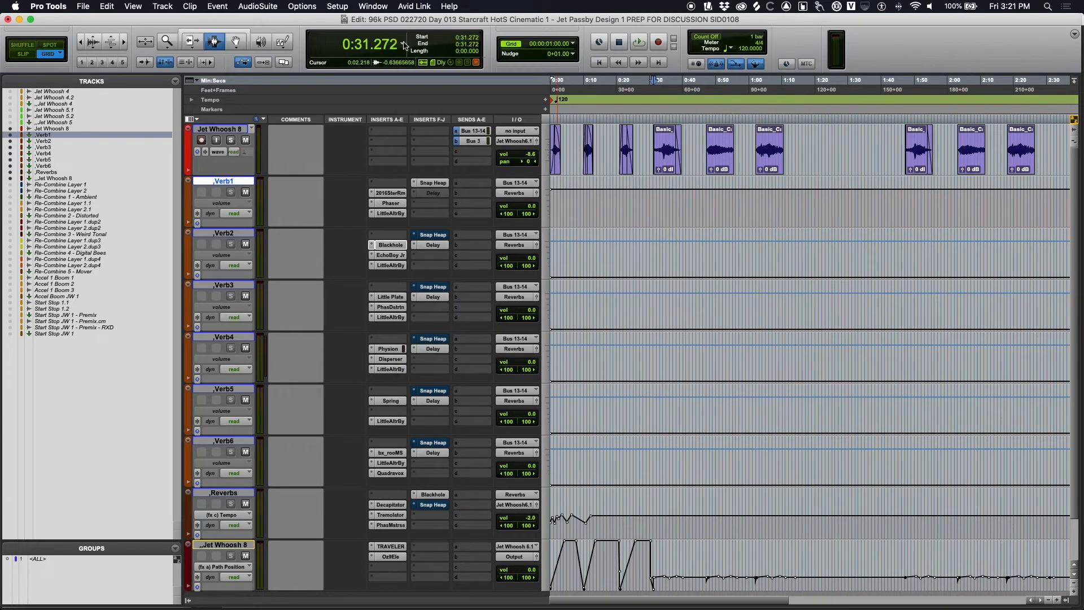
Review the Little Plate reverb settings on Verb3
click(393, 308)
click(393, 308)
click(391, 307)
click(390, 307)
click(390, 297)
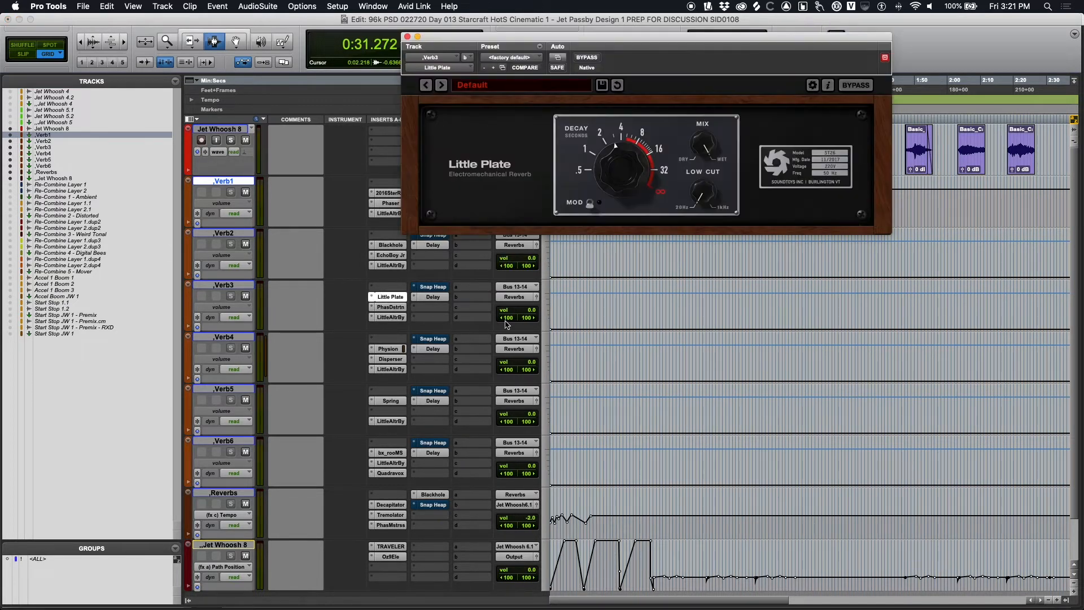
click(407, 36)
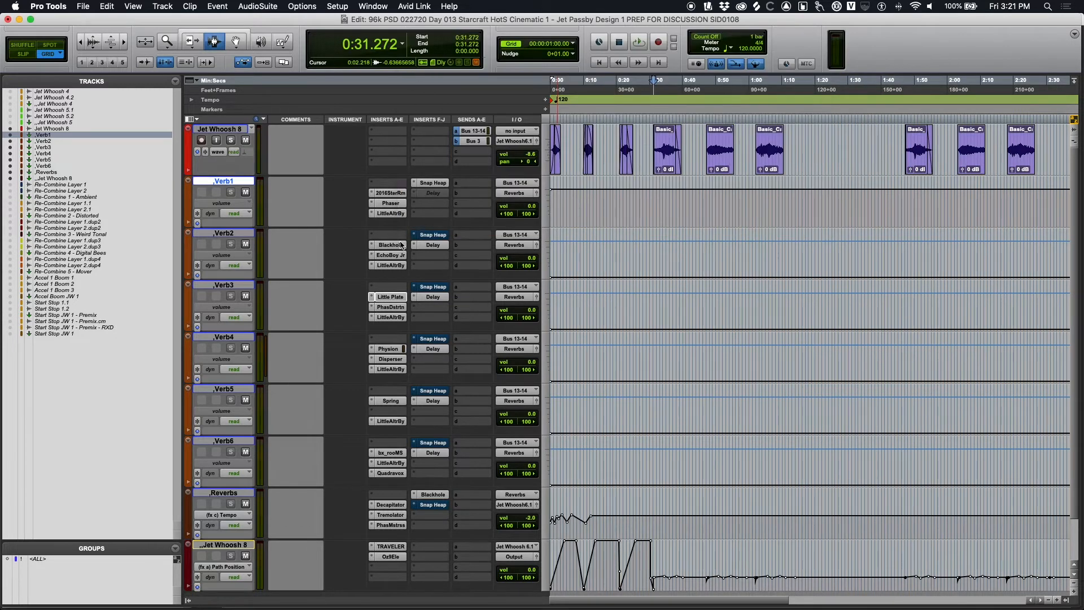
Review the reverb inserts on Verb4 to Verb6: Physion, Spring and bx_rooMS
click(380, 349)
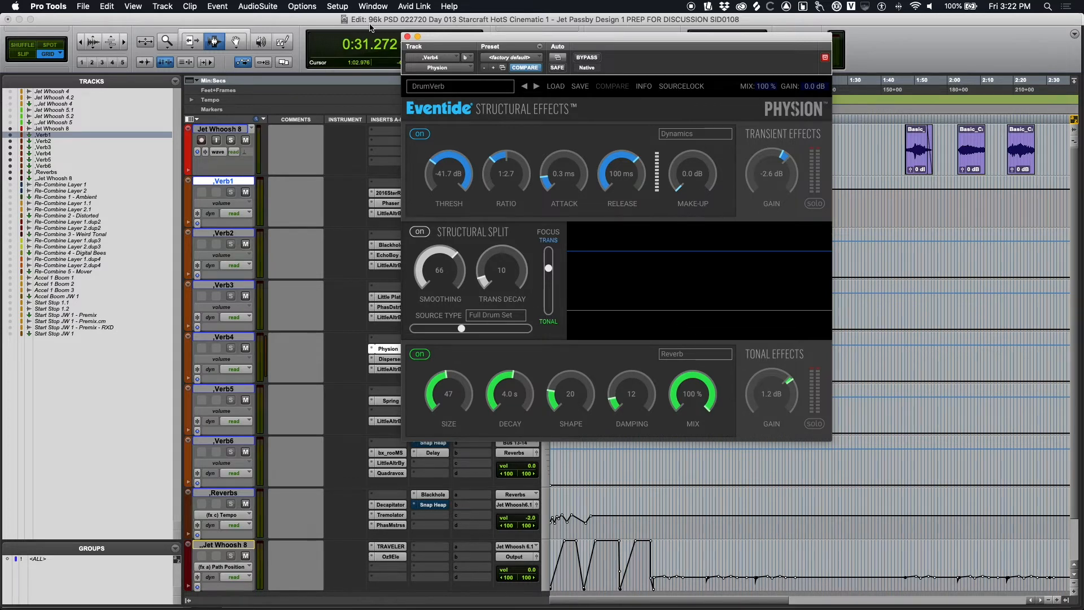
click(407, 37)
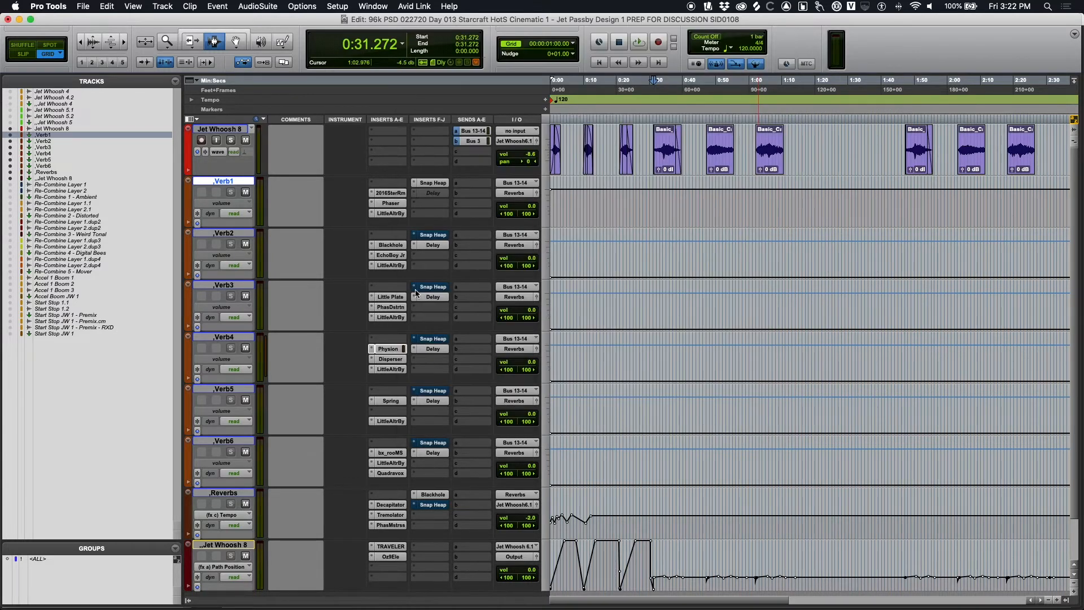
click(395, 404)
click(392, 402)
click(389, 453)
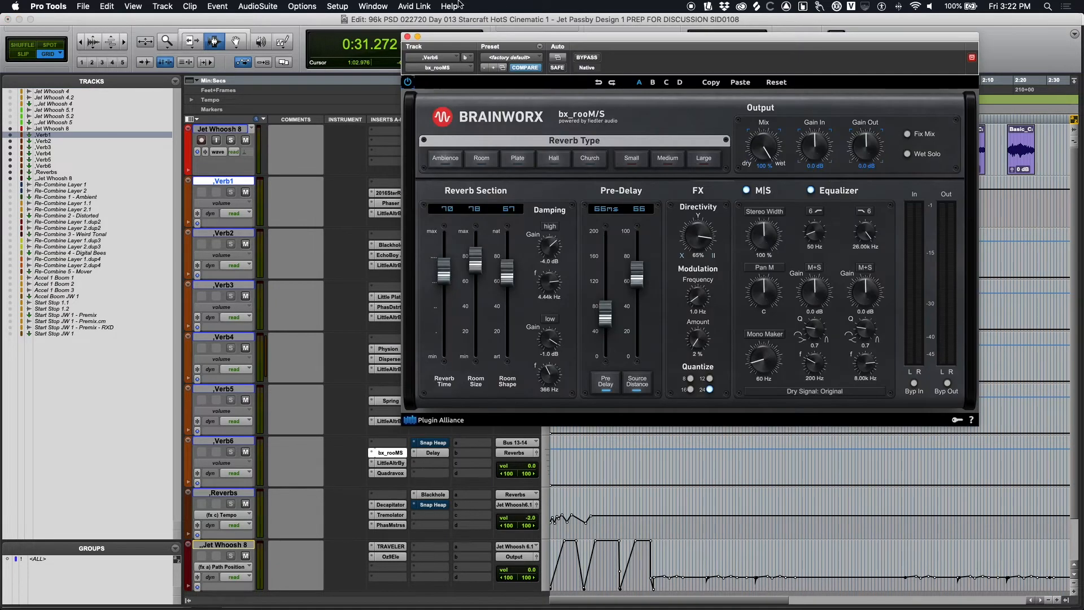
click(407, 36)
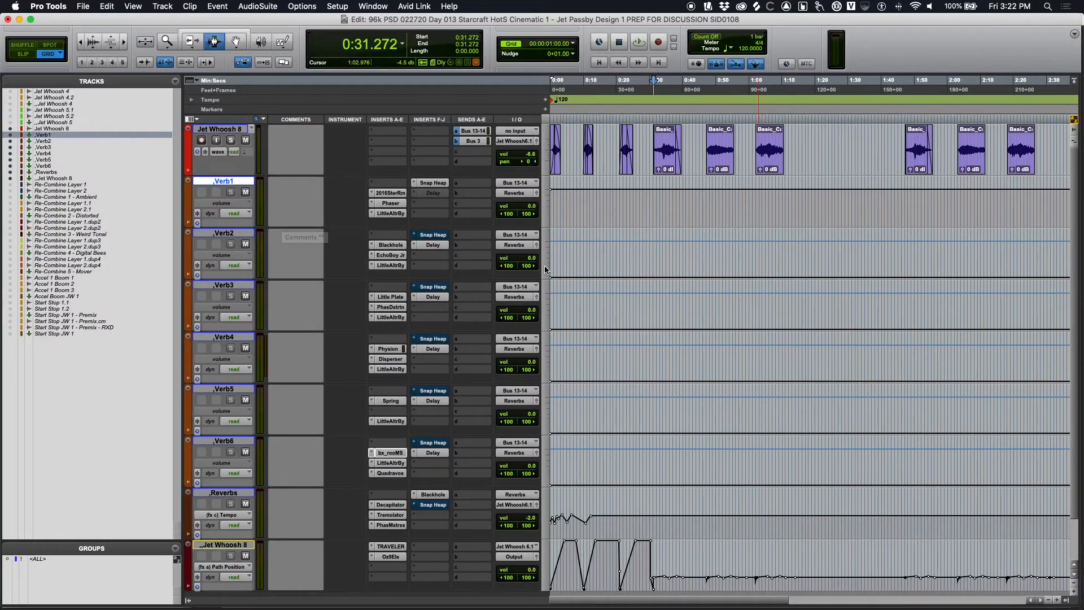
Play the first pass-by with its reverb layers from the session start
click(566, 162)
key(Return)
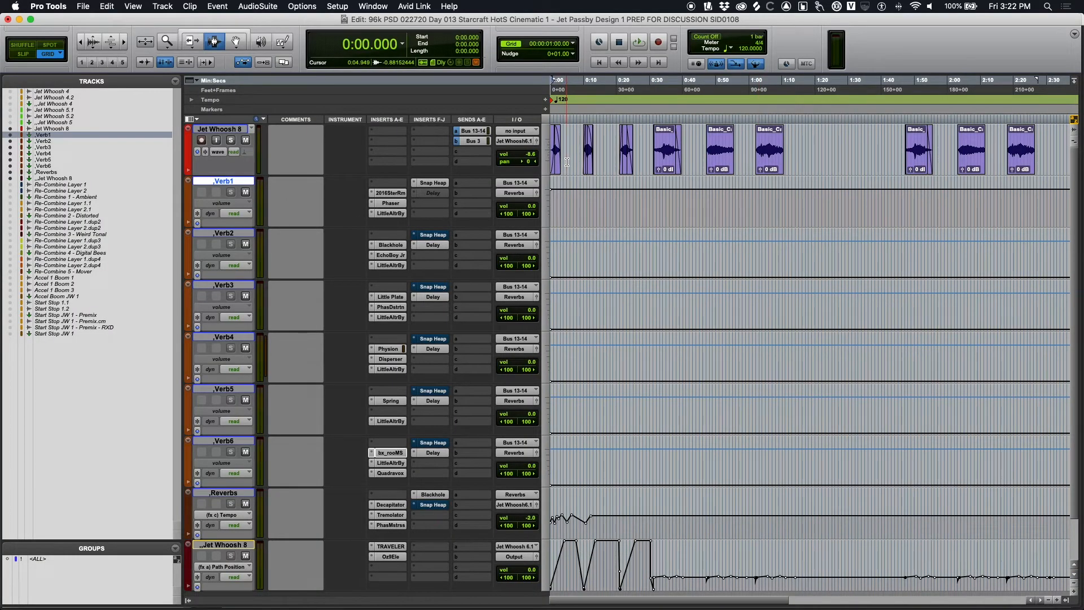
key(t)
key(t)
key(t)
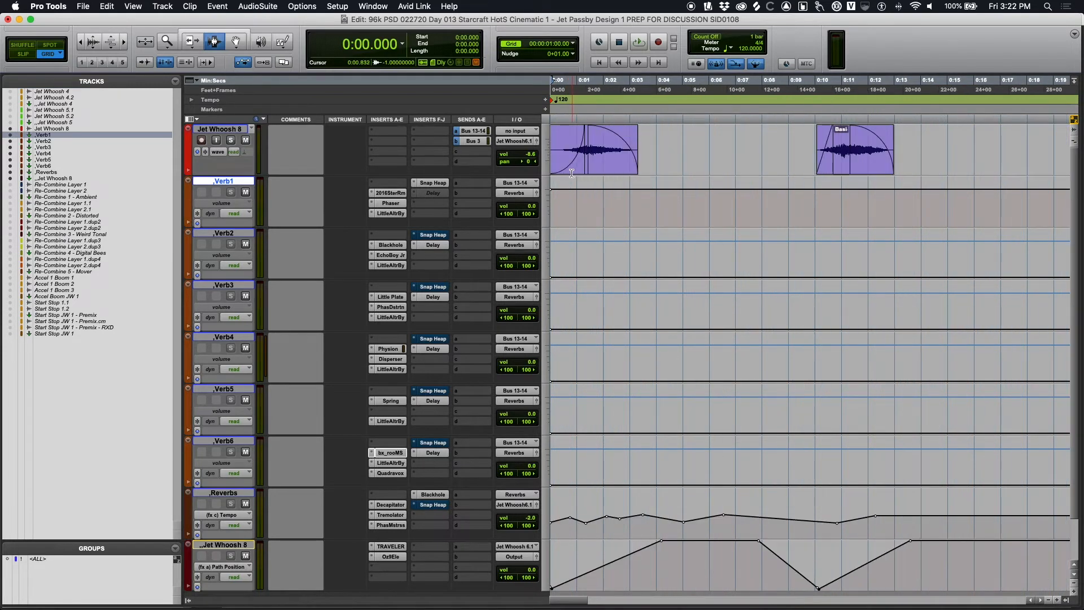
key(r)
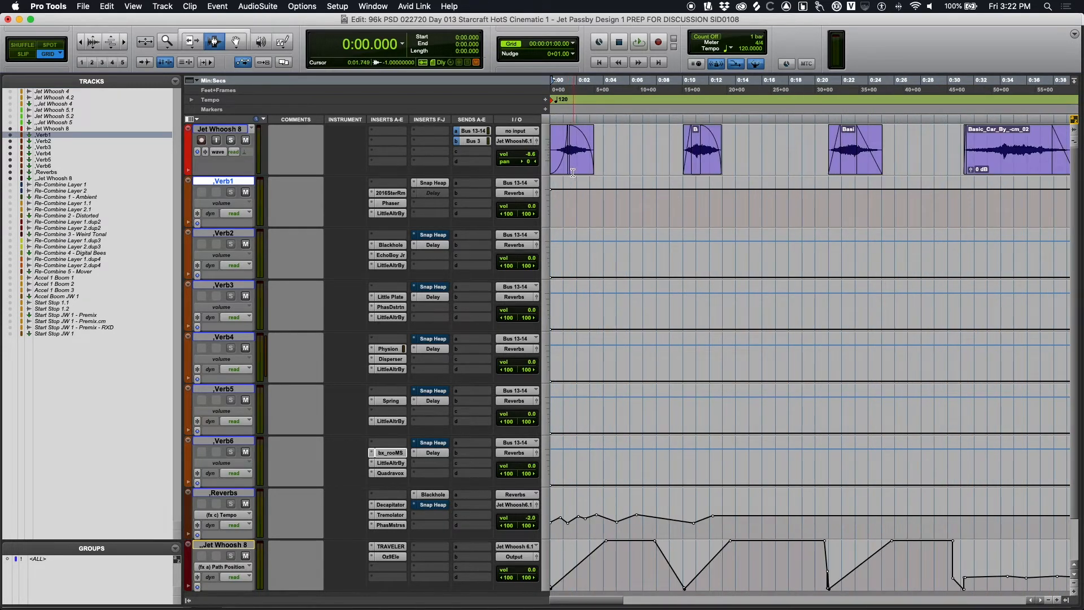
key(space)
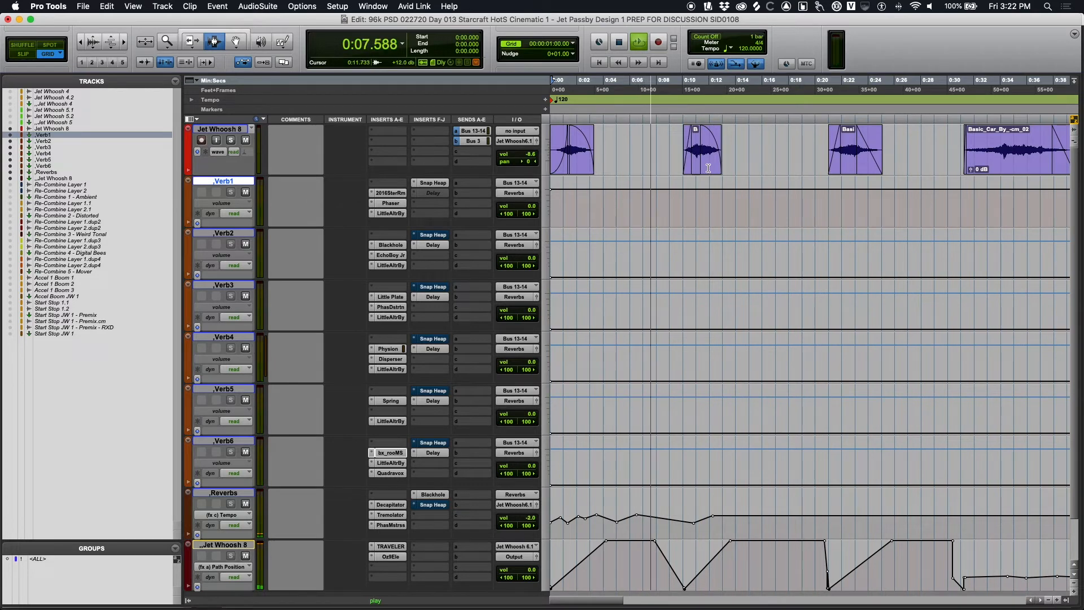
key(space)
Play the longer pass-by with its reverb layers starting at 0:31.272
key(super+bracketleft)
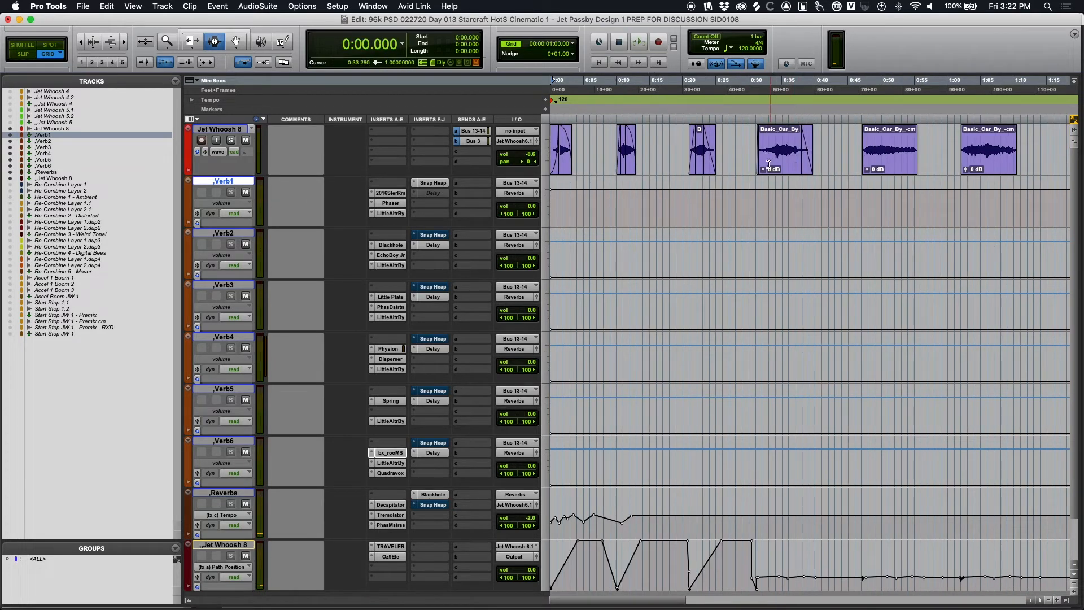
click(747, 153)
key(space)
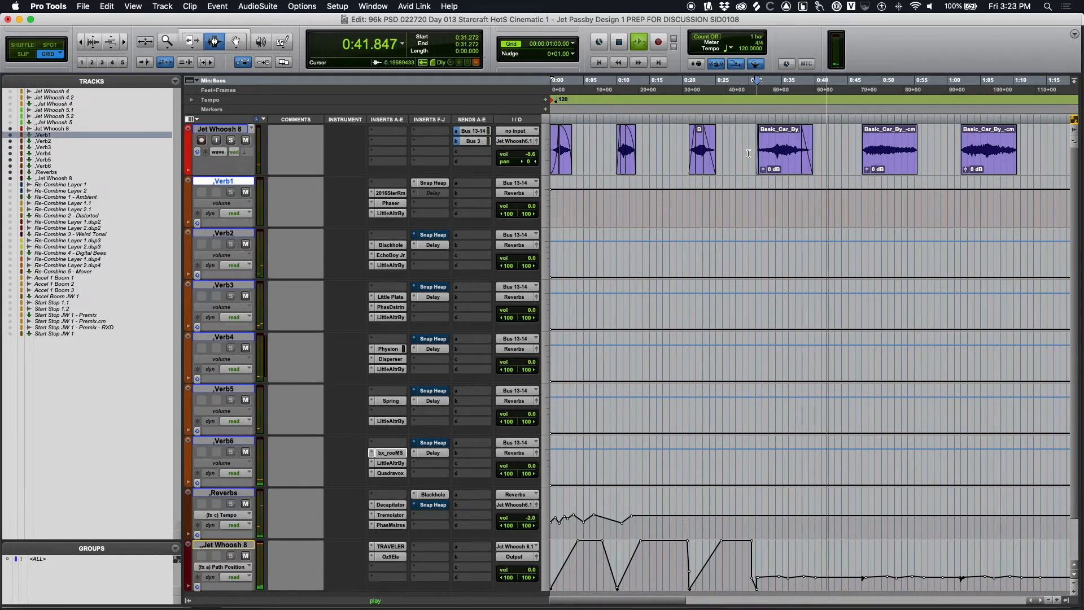
key(space)
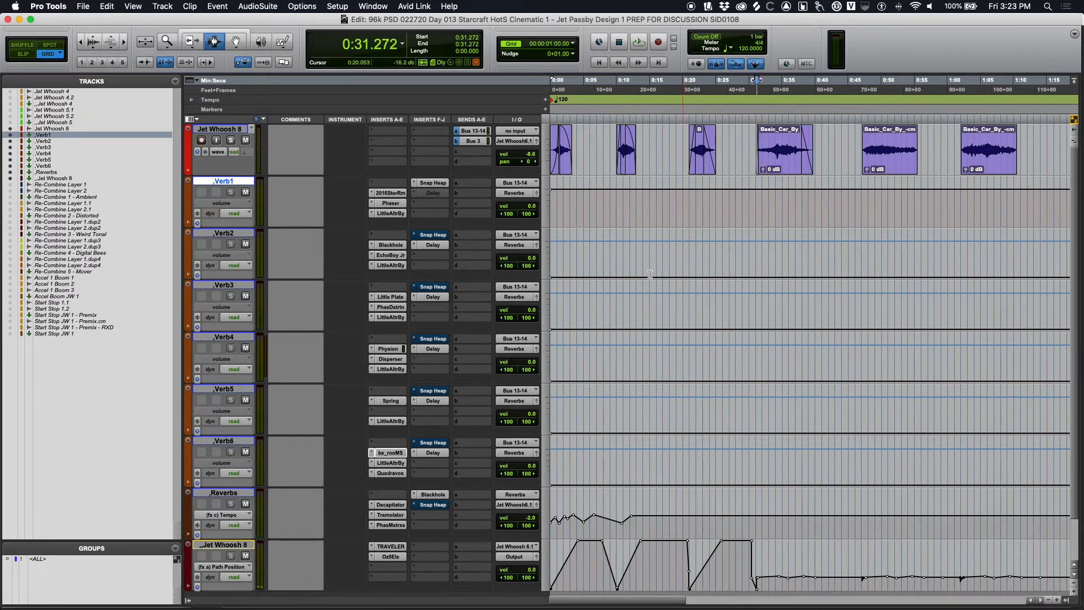
Switch to the Mix window and review Phaser on Verb1, EchoBoy Jr on Verb2 and Phase Distortion on Verb3
click(221, 236)
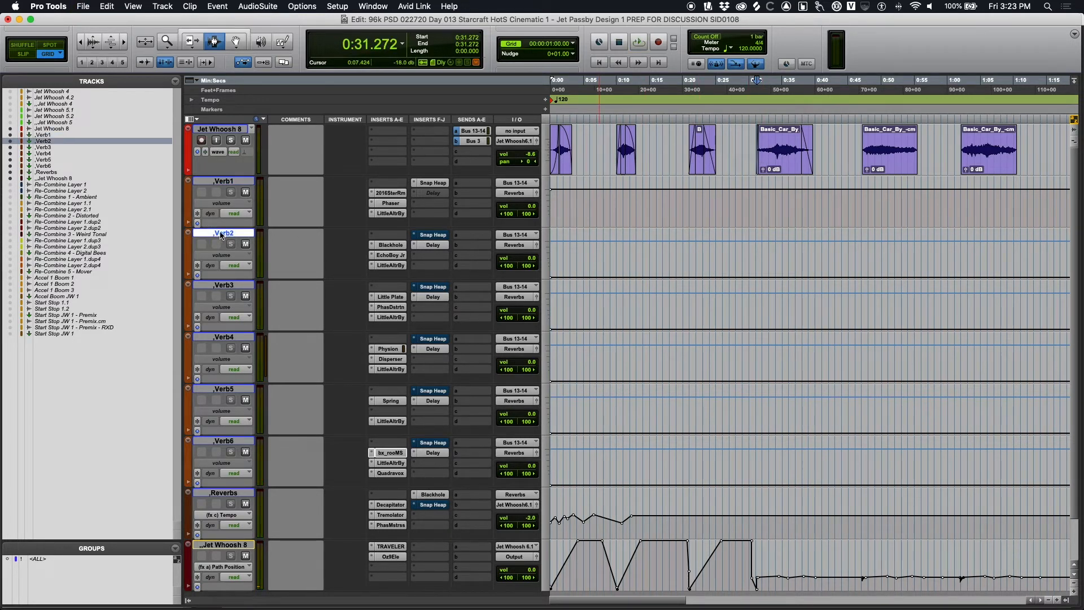
key(super+equal)
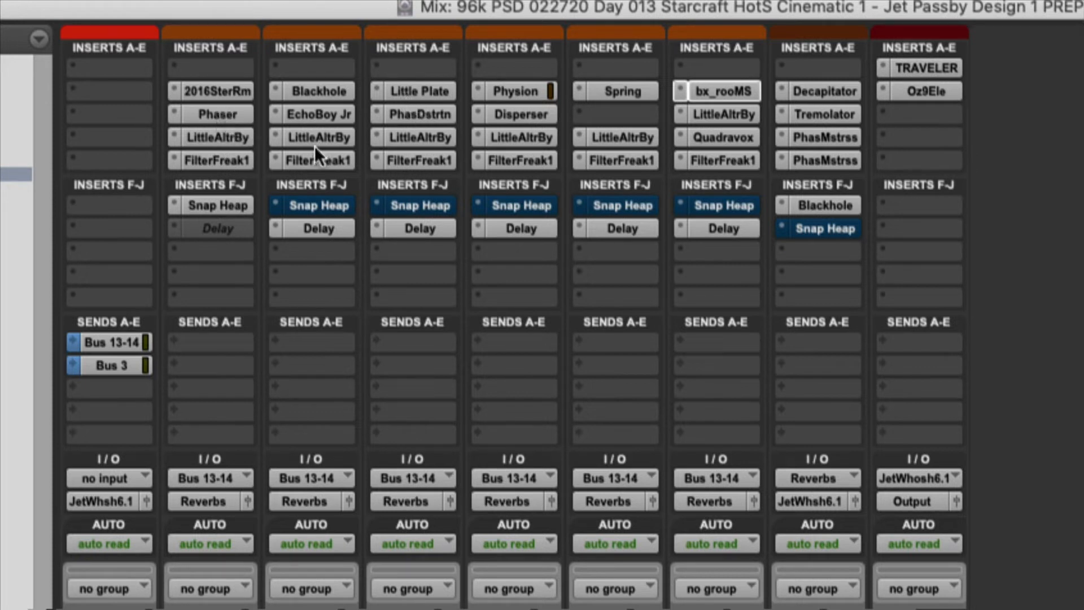
click(246, 114)
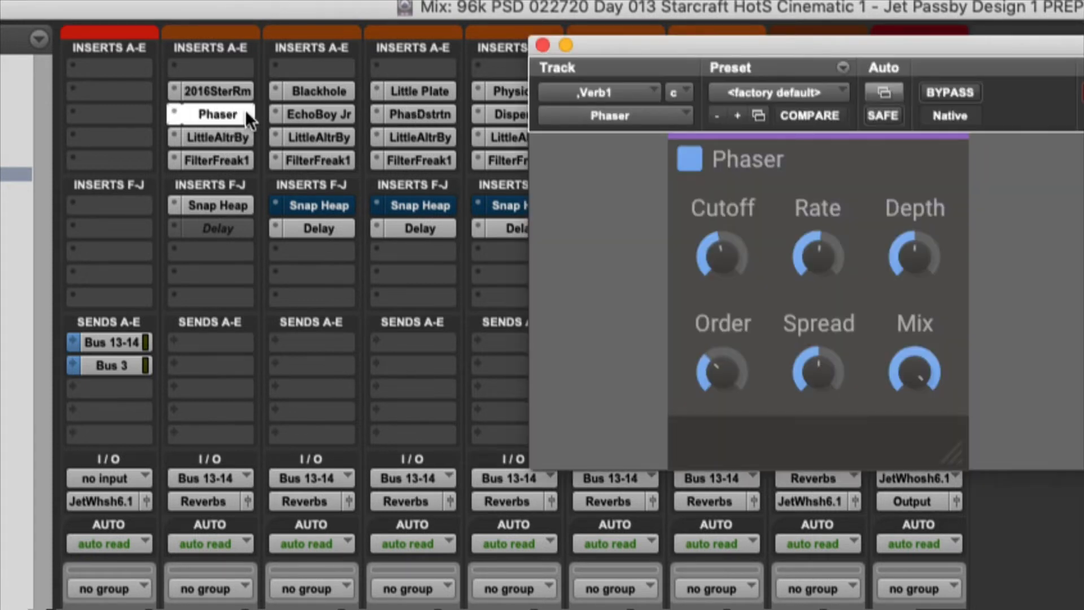
click(246, 115)
click(336, 114)
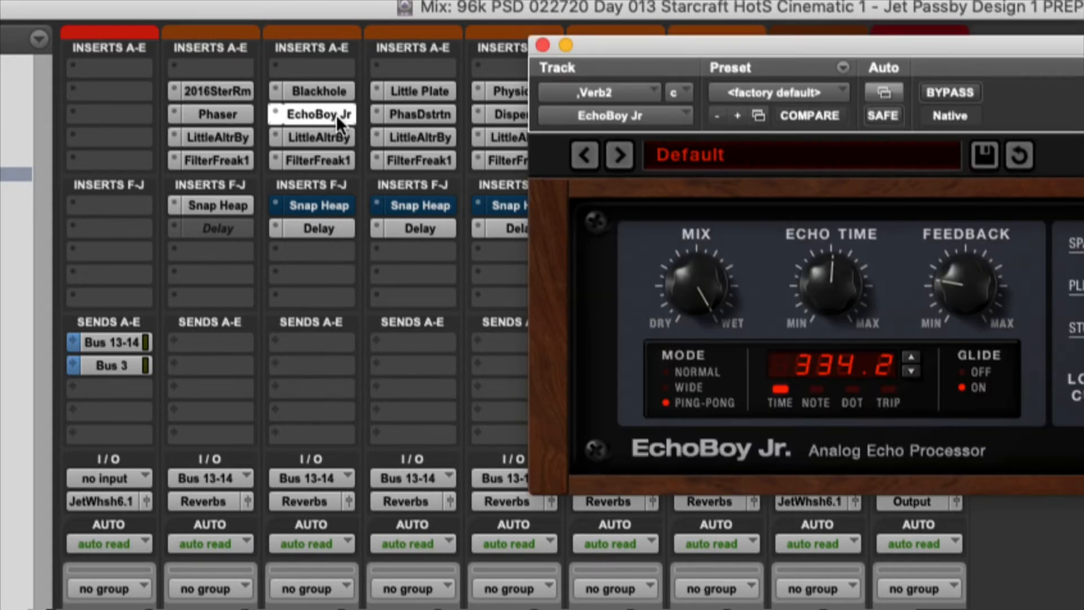
click(336, 114)
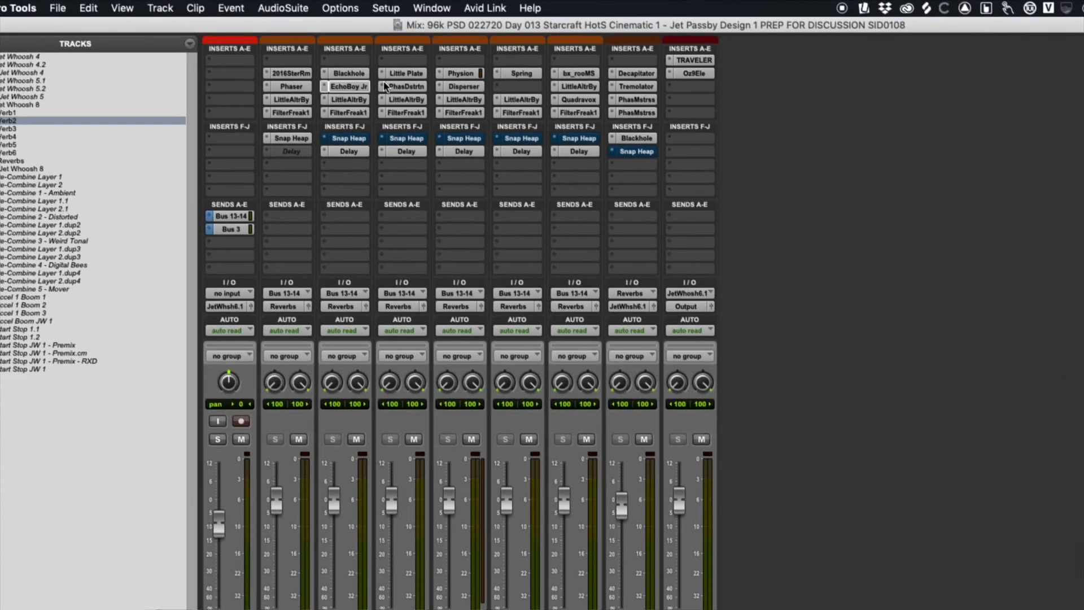
click(431, 117)
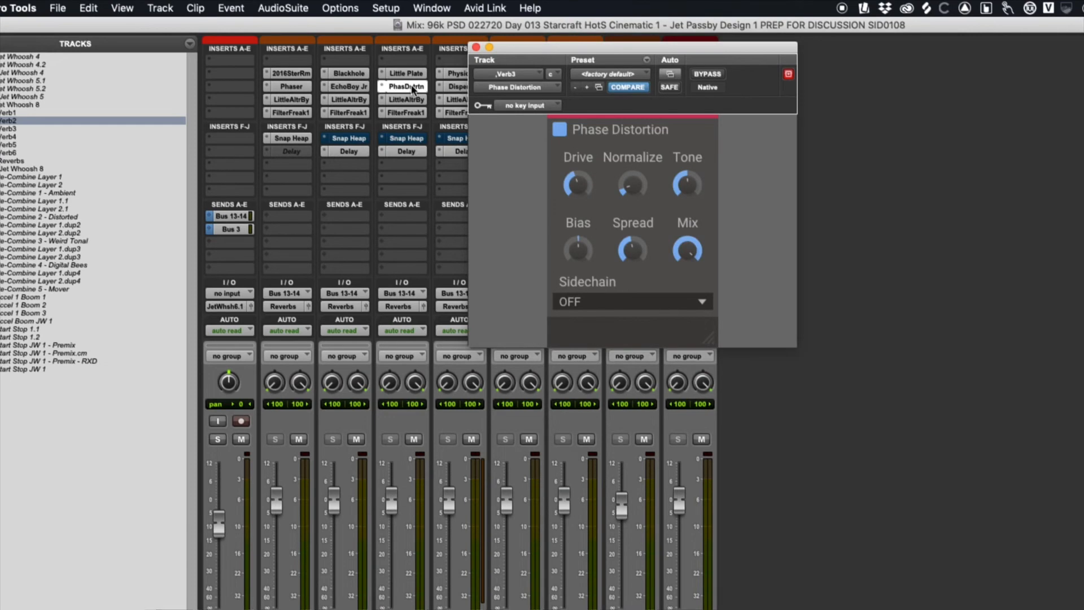
click(475, 47)
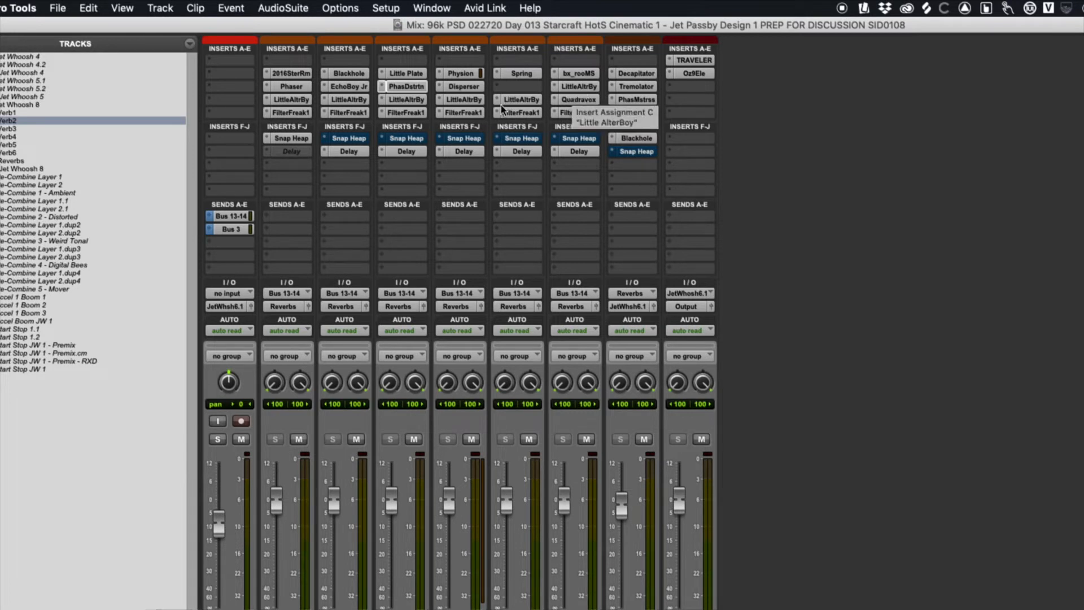
Compare the Little AlterBoy pitch and formant settings across Verb1 to Verb5
click(291, 99)
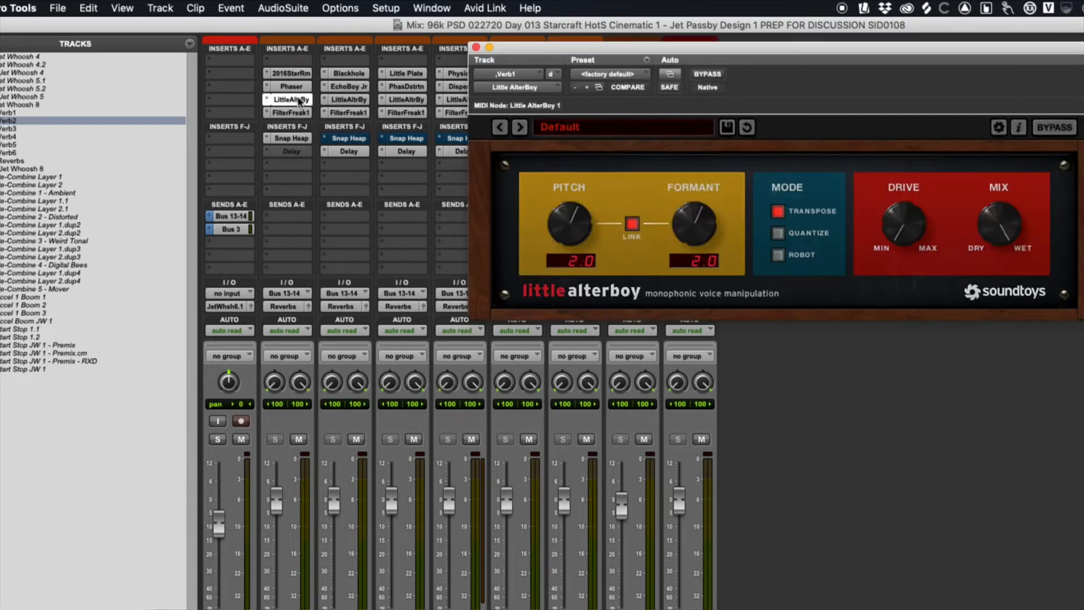
drag(759, 50, 635, 57)
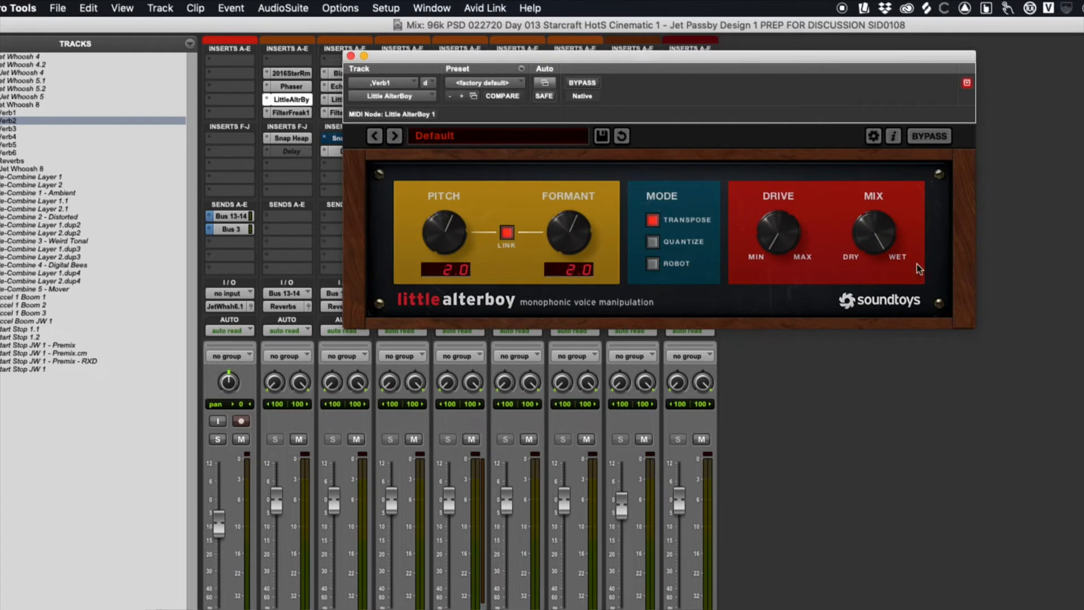
drag(403, 58, 490, 72)
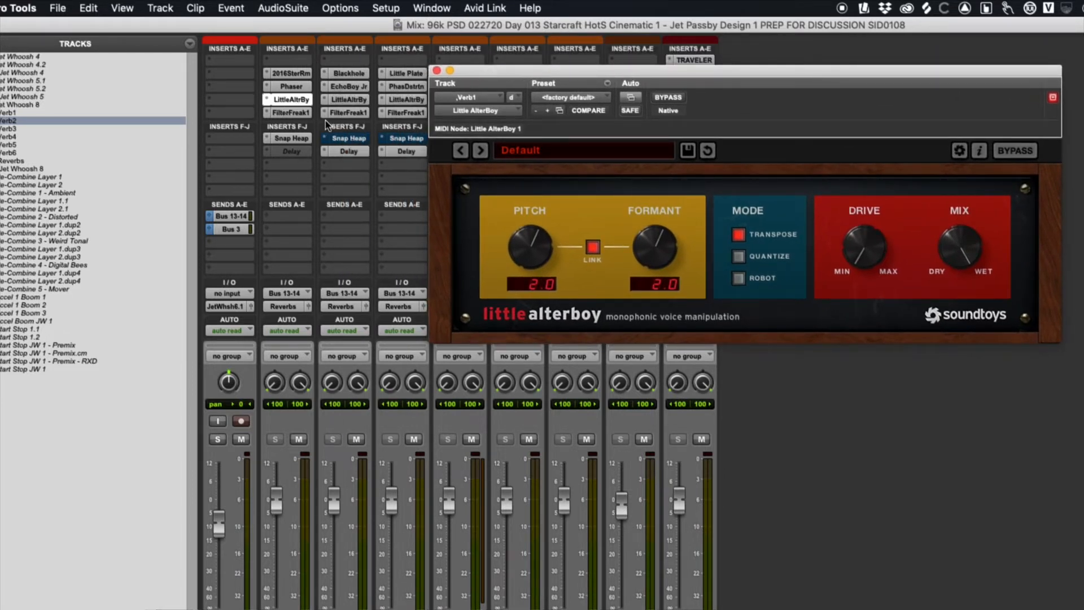
click(340, 101)
click(299, 101)
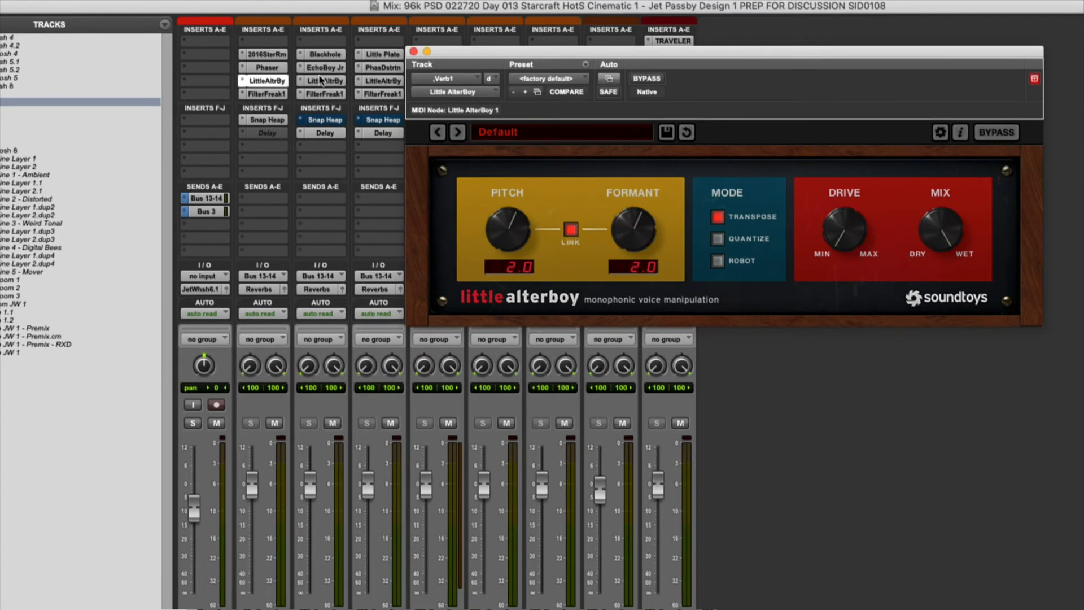
click(320, 80)
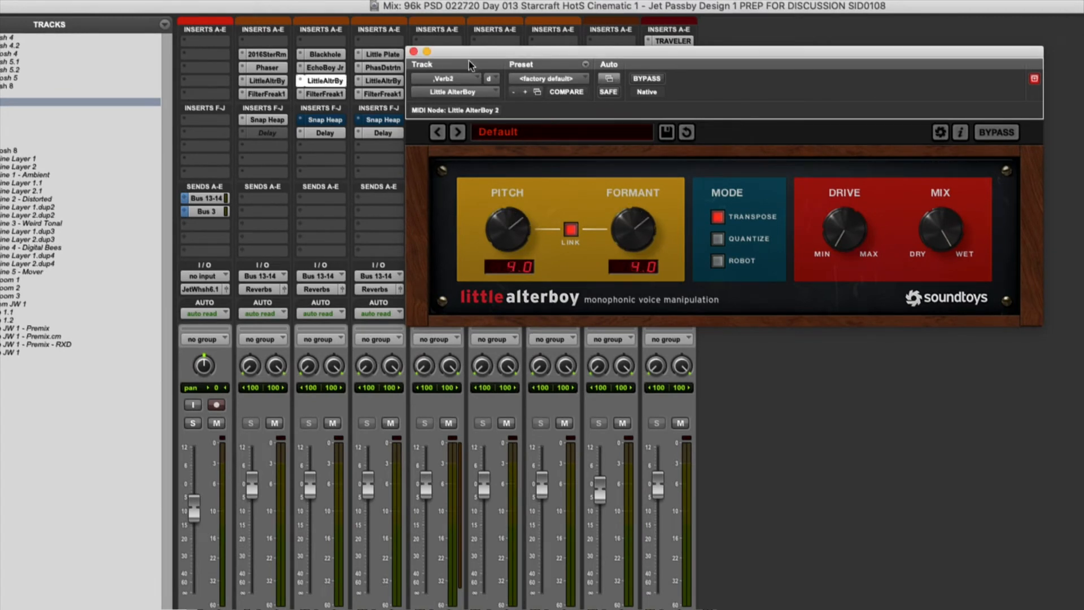
click(383, 82)
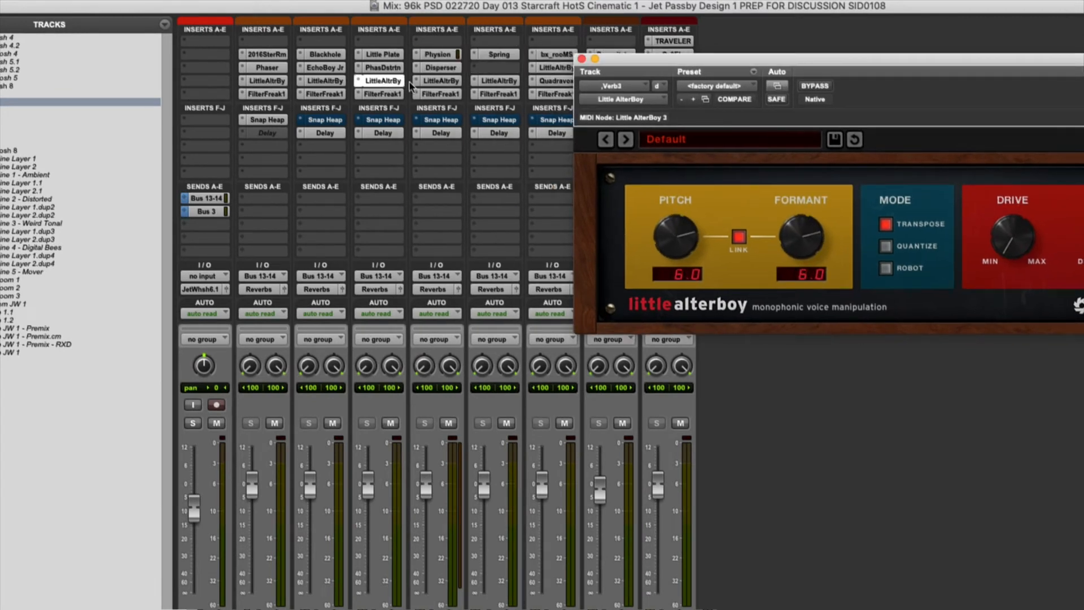
click(441, 80)
click(505, 85)
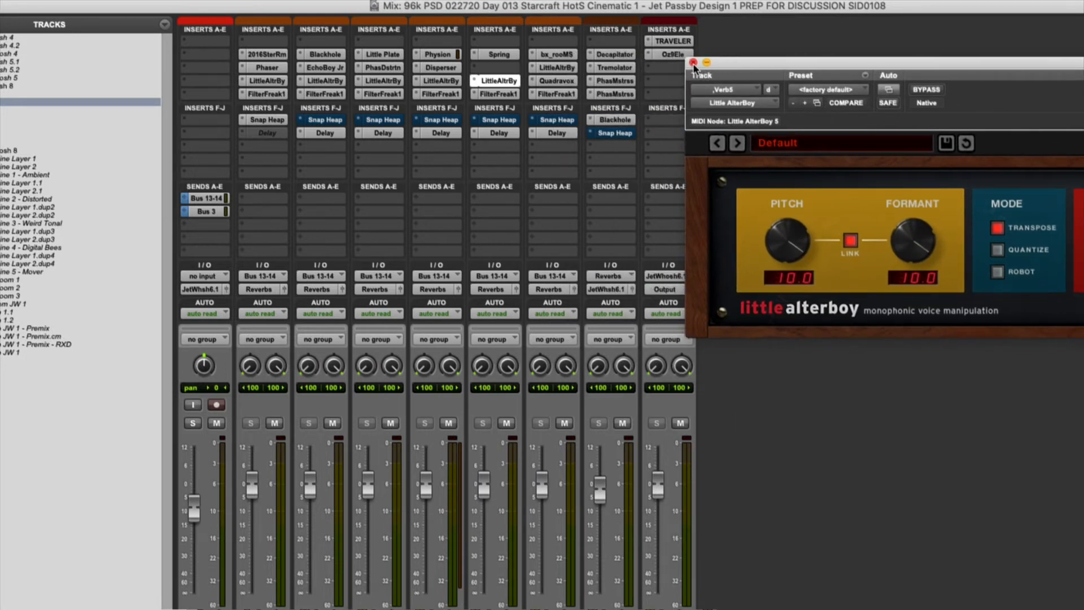
click(694, 63)
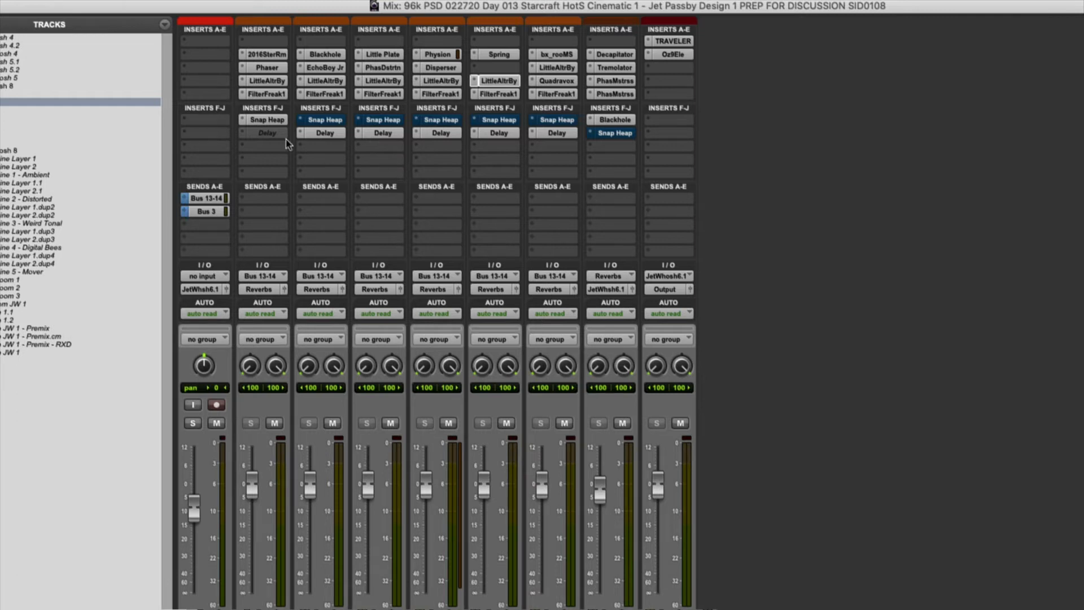
Compare the FilterFreak filter shapes and cutoff settings across Verb1 to Verb6
click(267, 94)
drag(793, 59, 348, 178)
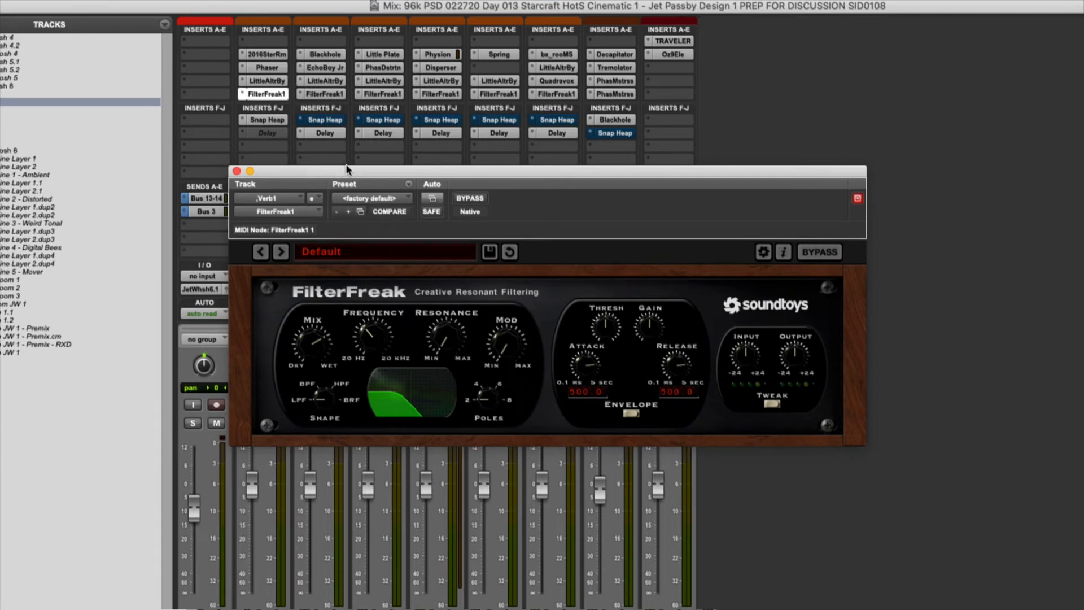
click(315, 100)
click(389, 98)
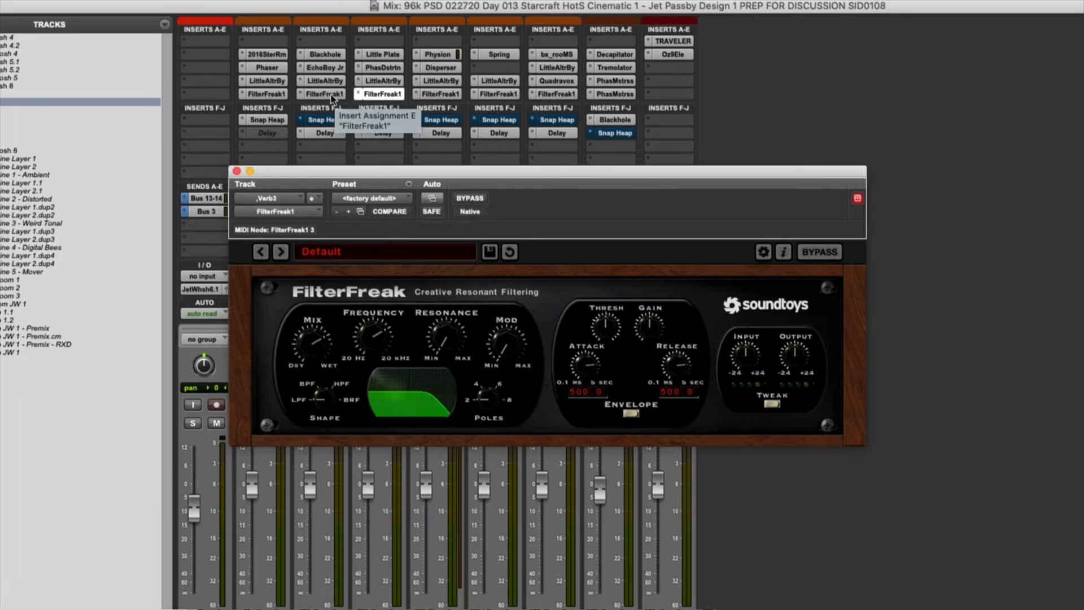
click(429, 96)
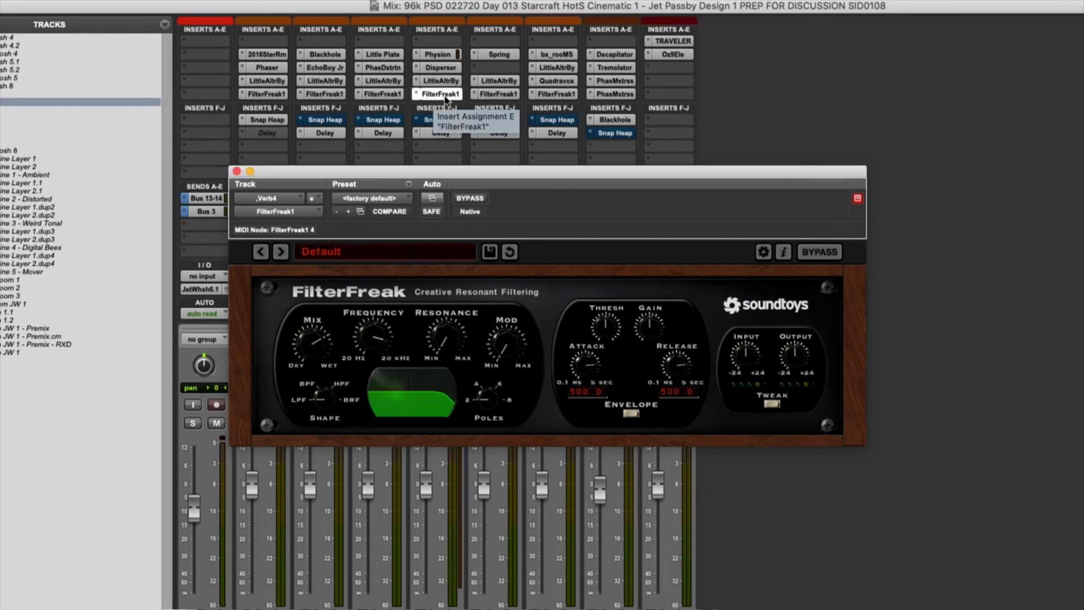
click(477, 100)
click(487, 99)
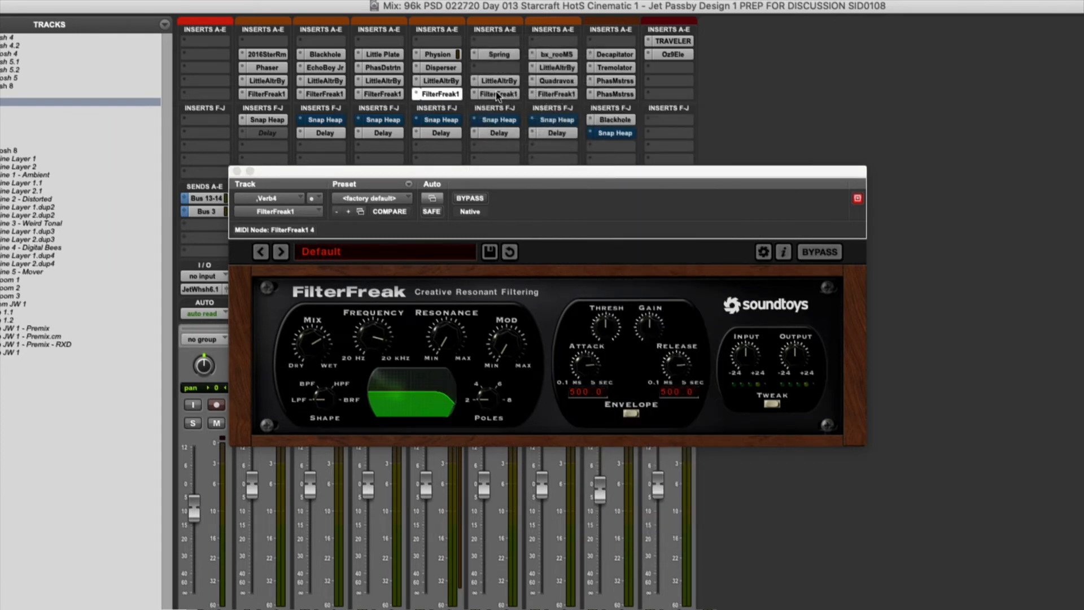
click(556, 95)
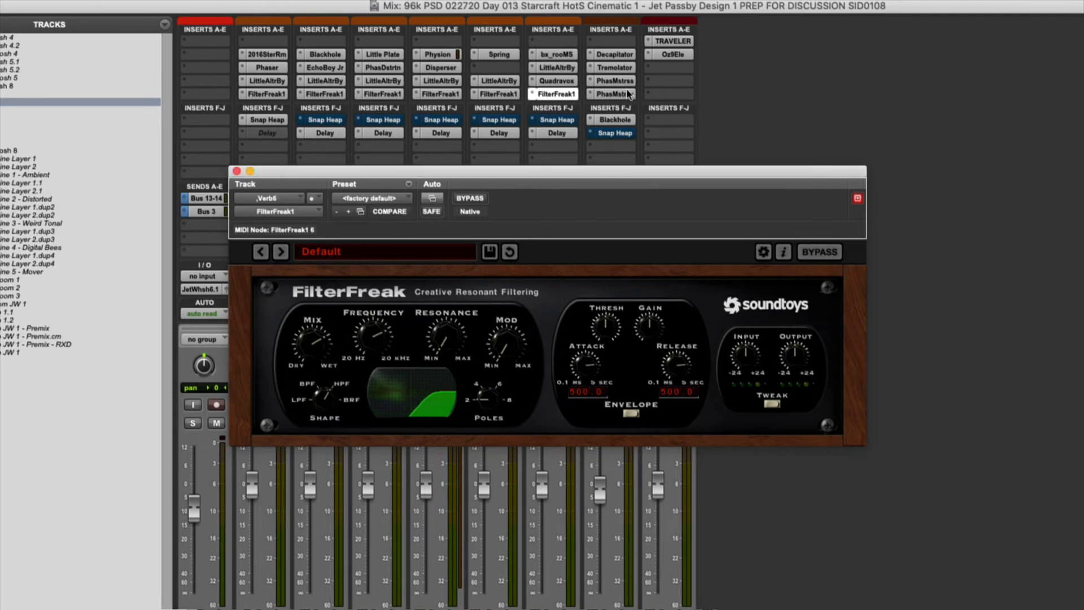
Review the two PhaseMistress inserts and the Blackhole insert on the Reverbs submix
click(618, 81)
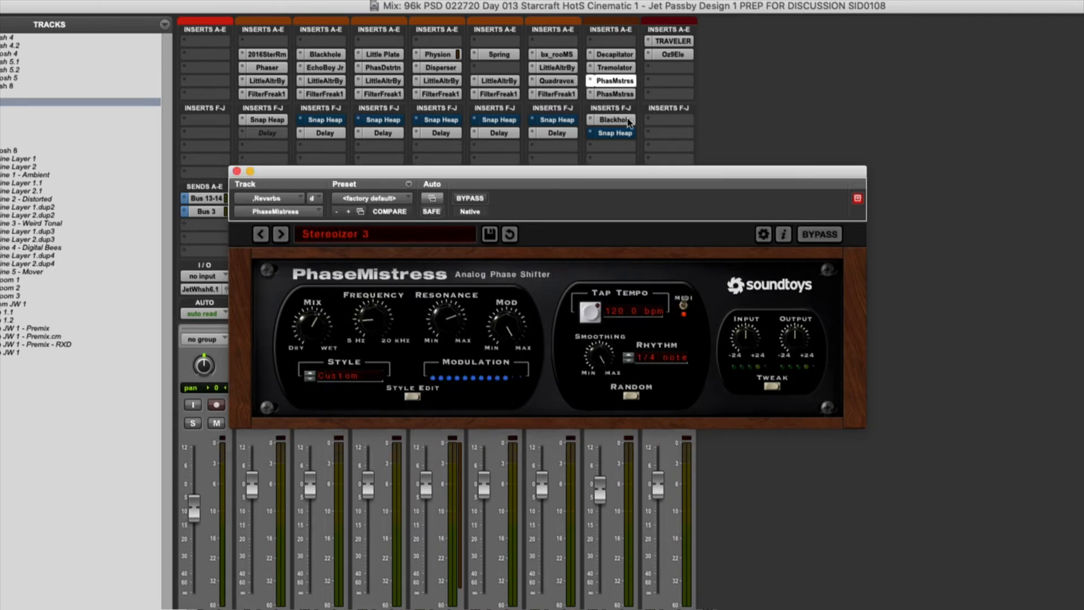
click(596, 95)
drag(623, 172, 783, 202)
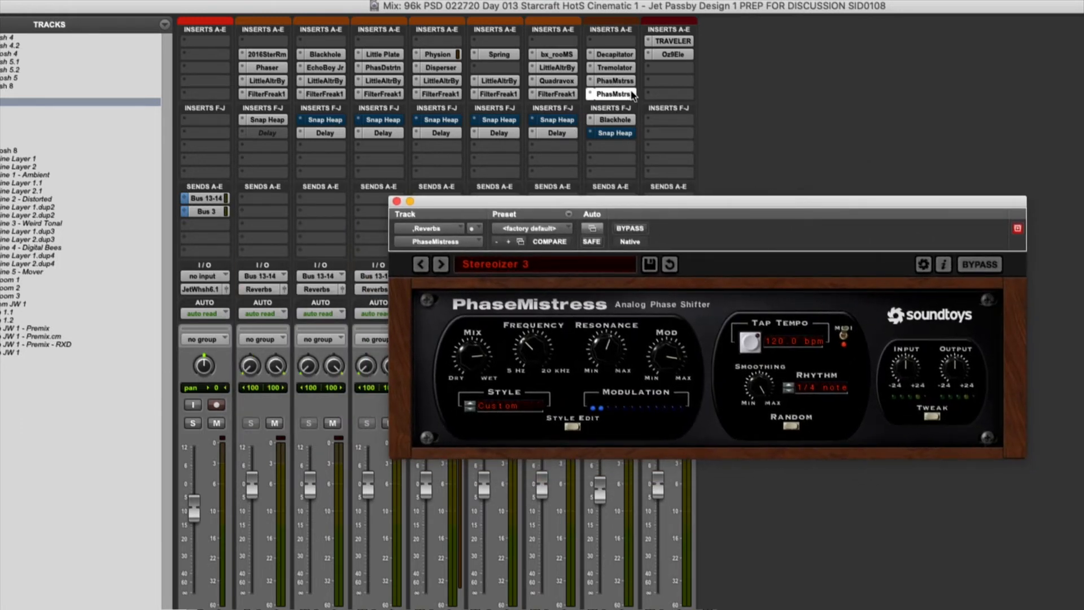
click(397, 201)
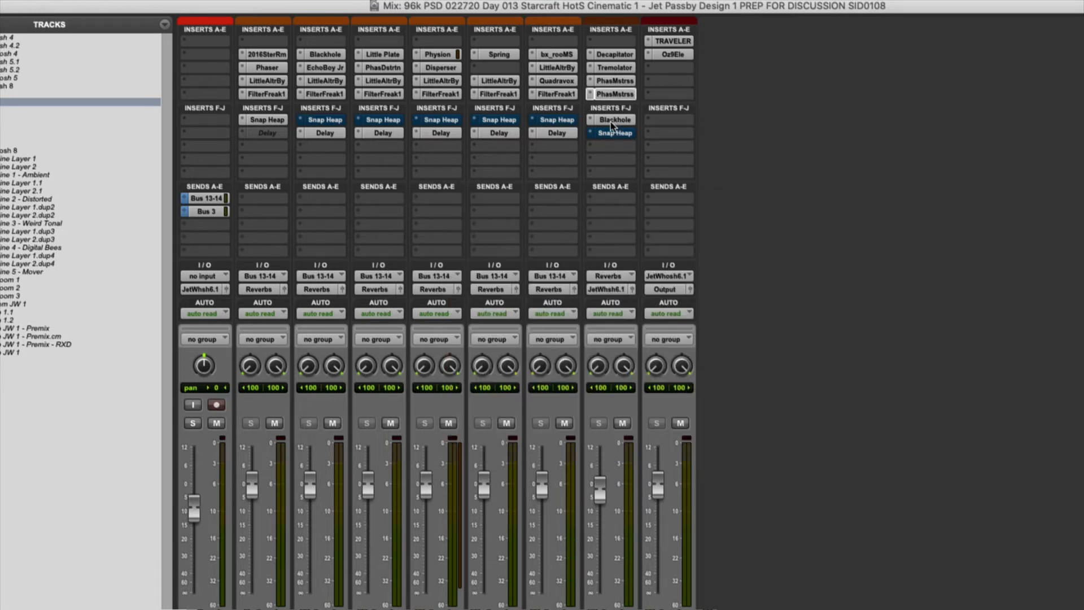
click(613, 120)
click(396, 202)
Examine the sidechained Snap Heap on Verb2, activating it briefly and bypassing it again
click(323, 120)
drag(649, 178, 478, 36)
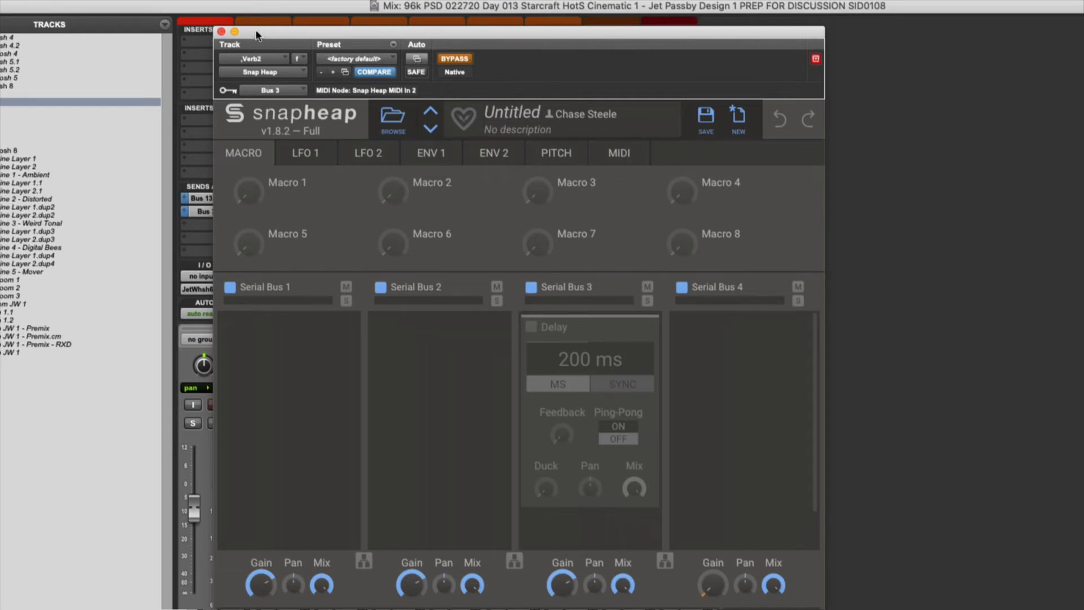
drag(263, 37, 476, 38)
click(434, 32)
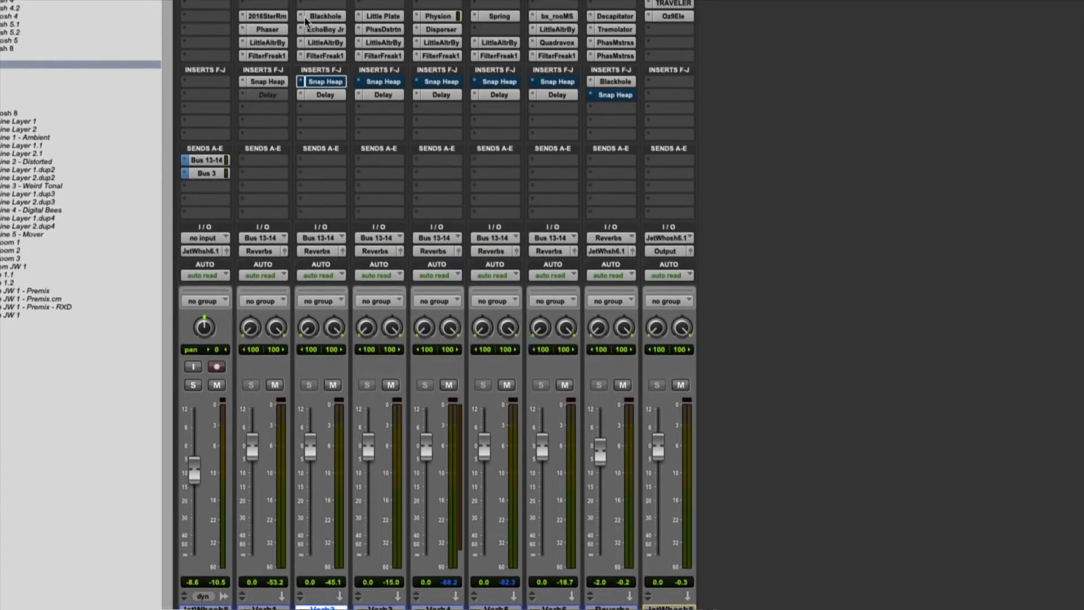
click(335, 31)
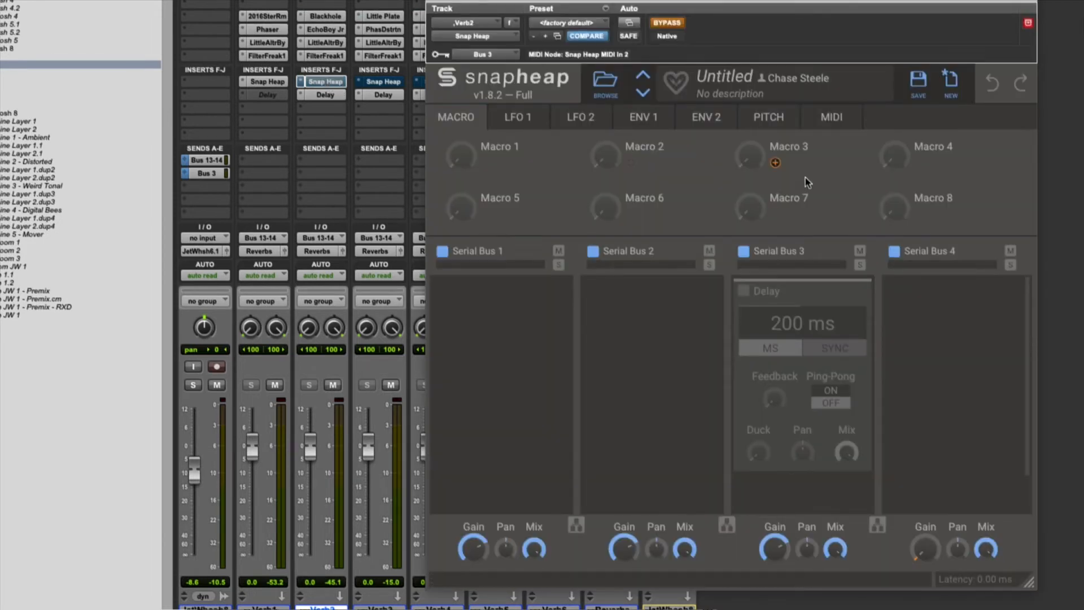
super+click(332, 82)
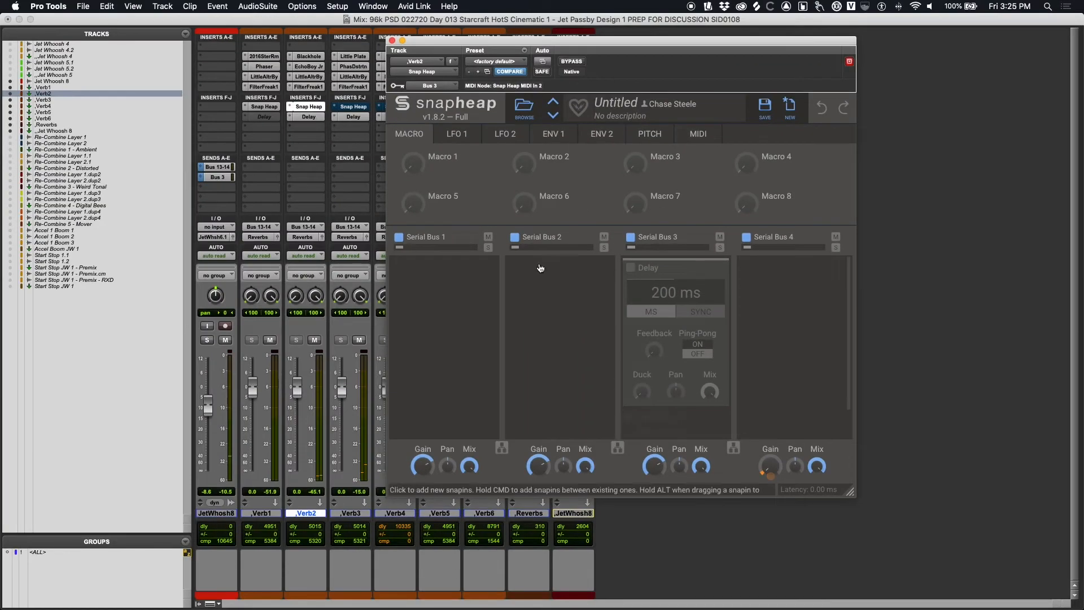
click(391, 41)
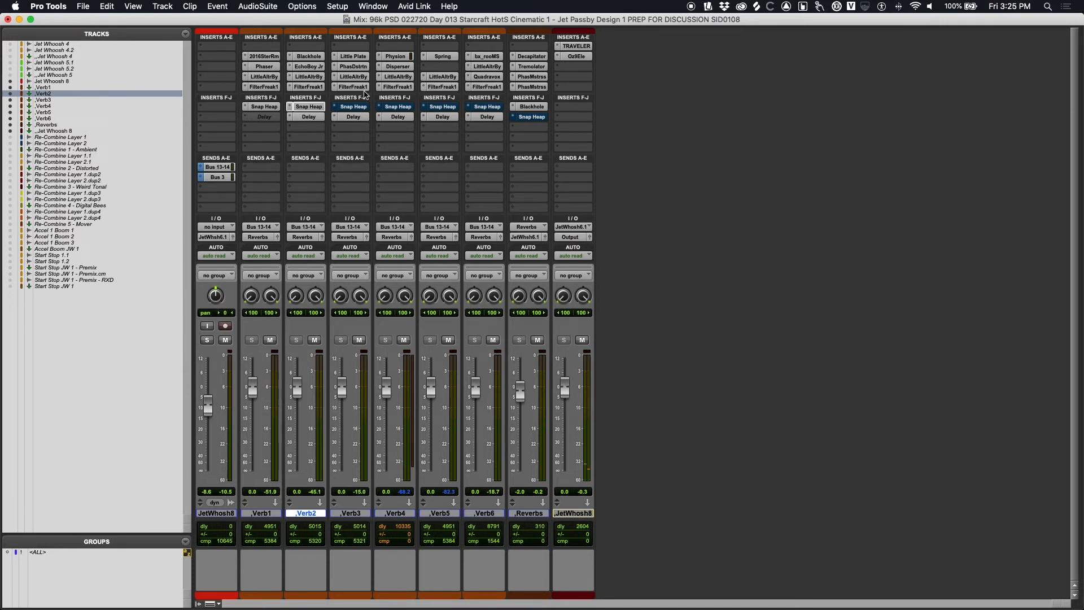
super+click(313, 106)
Compare the Delay times and feedback settings on Verb2 through Verb6
click(311, 117)
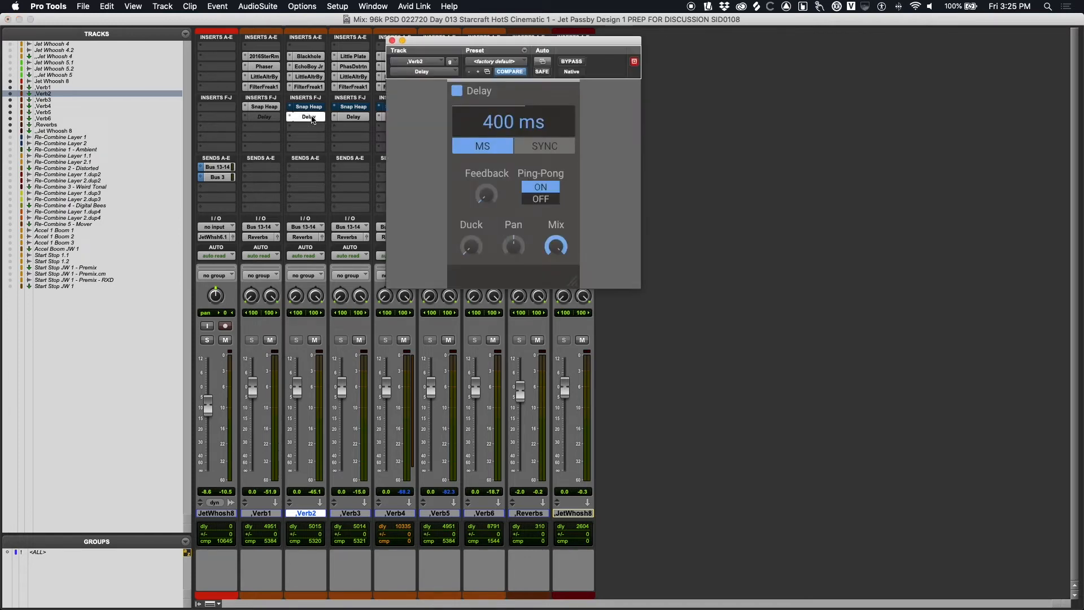
click(392, 40)
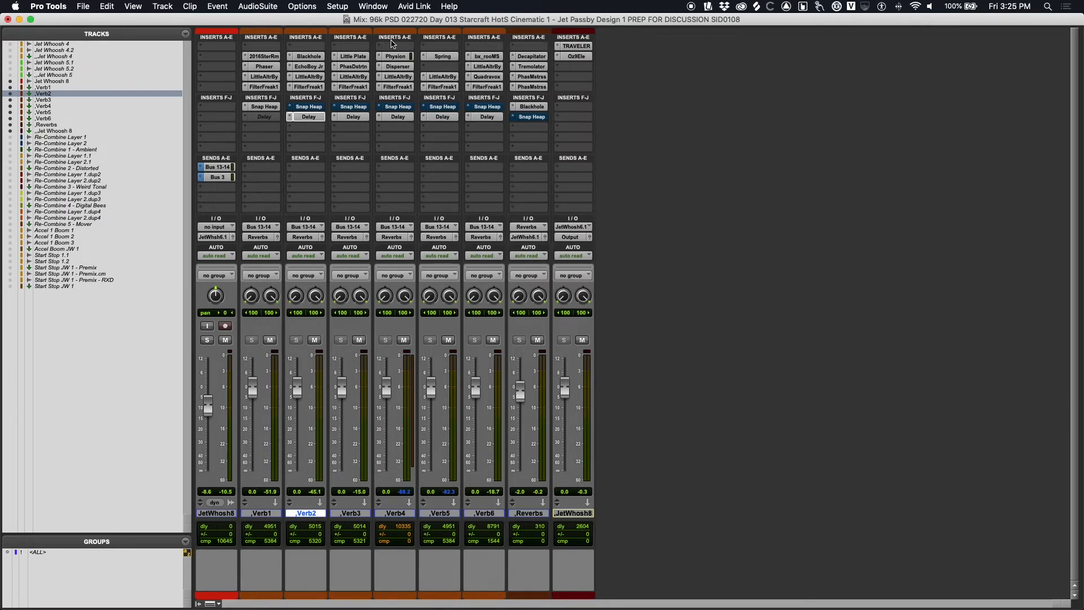
click(310, 117)
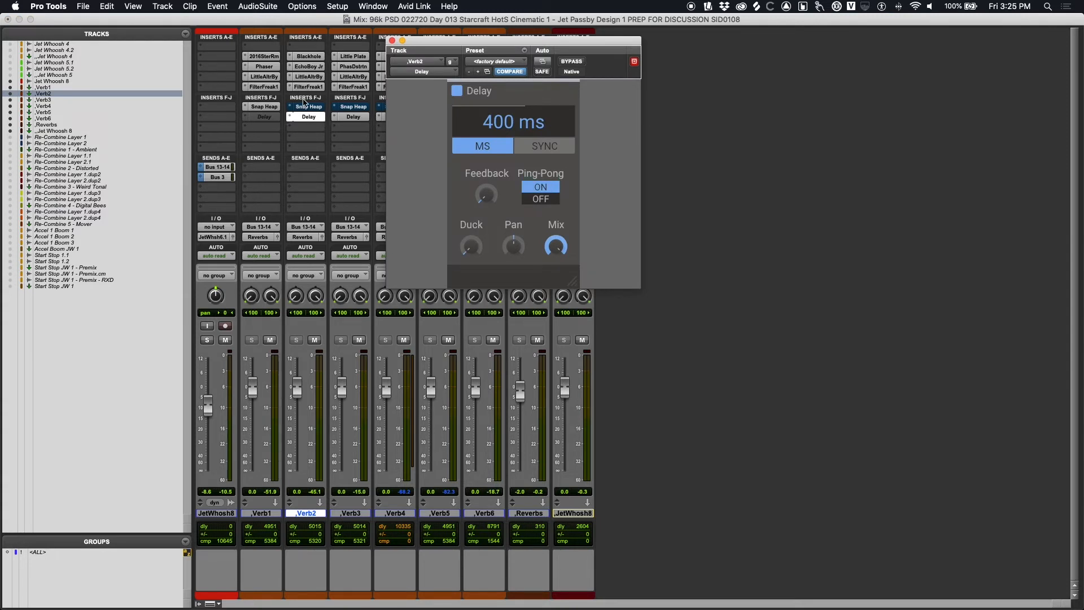
click(315, 491)
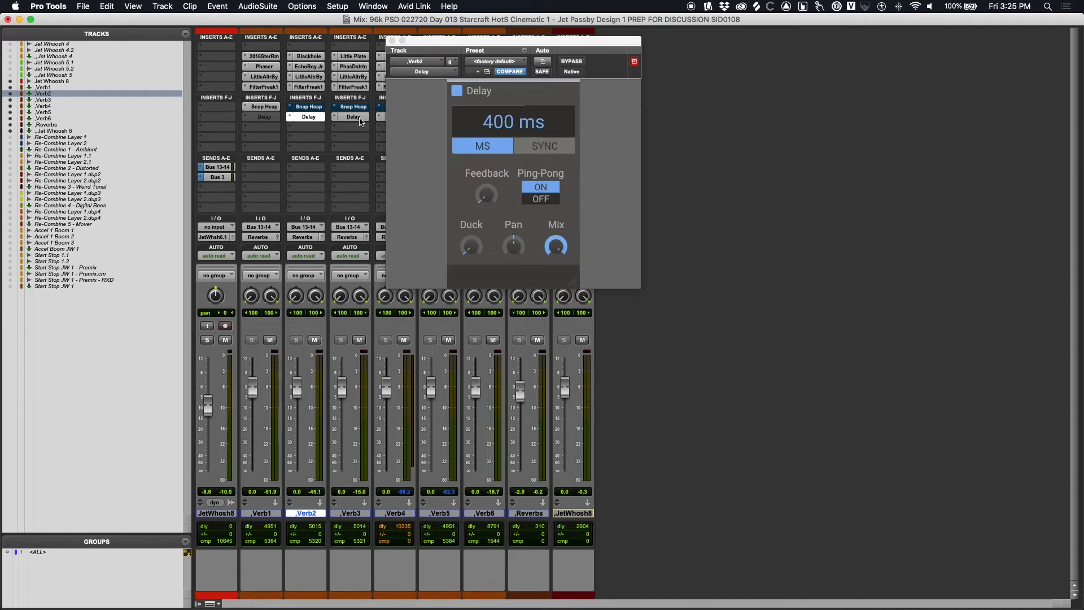
click(353, 117)
click(392, 41)
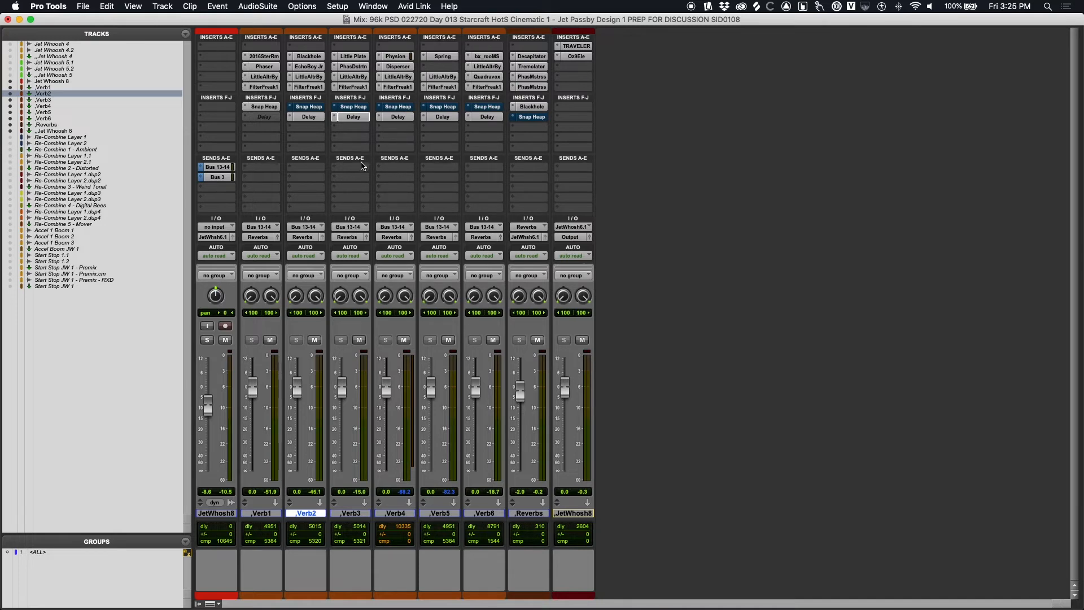
click(392, 117)
click(391, 41)
click(437, 117)
click(392, 41)
click(481, 117)
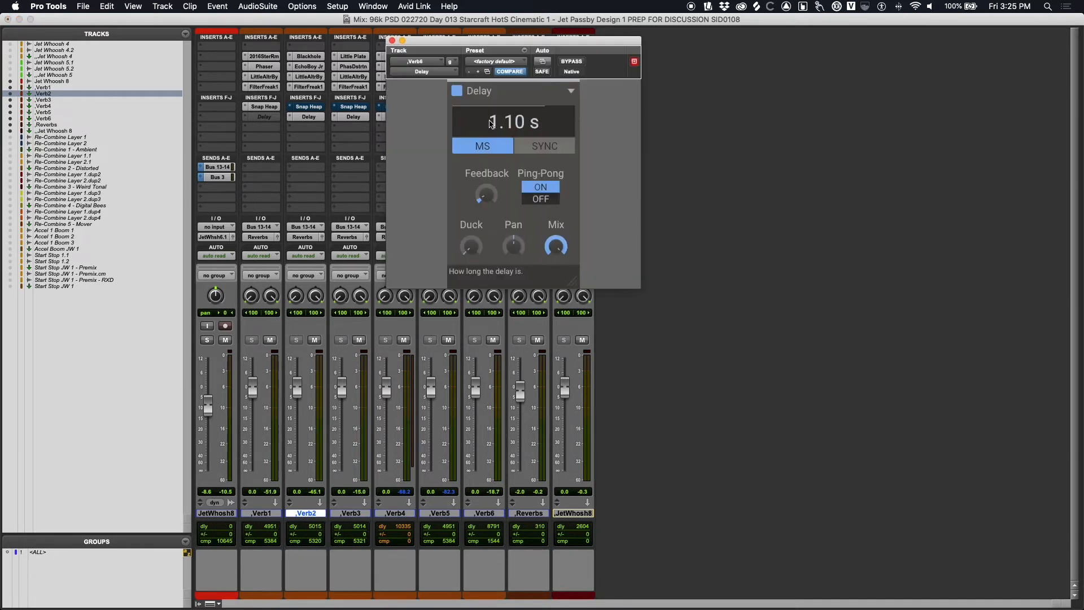
click(392, 41)
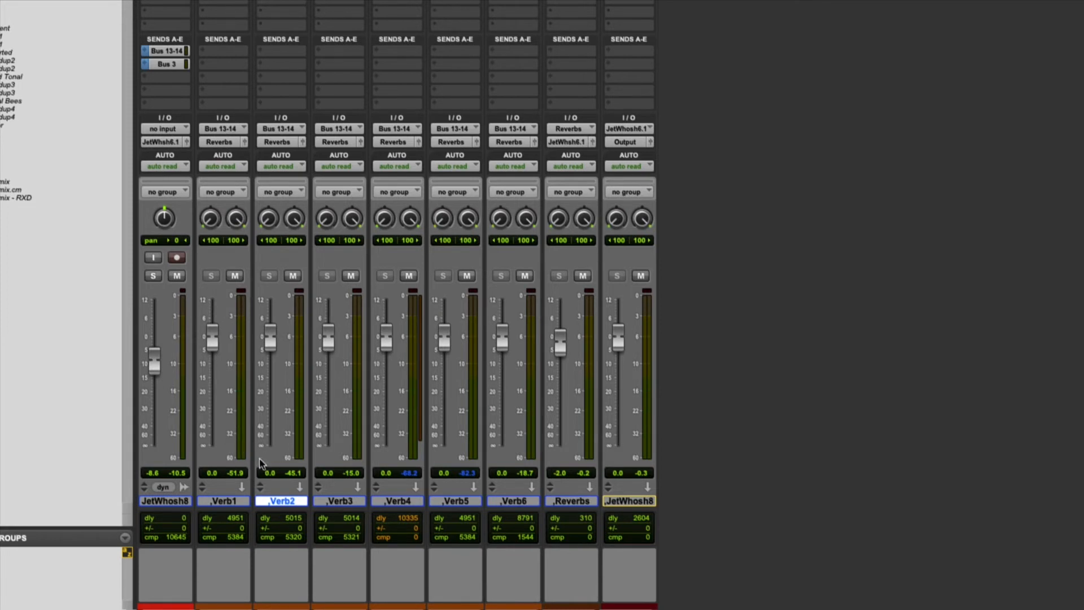
Bypass Snap Heap on Verb1 and play the pass-by with every reverb layer's Snap Heap bypassed
click(238, 501)
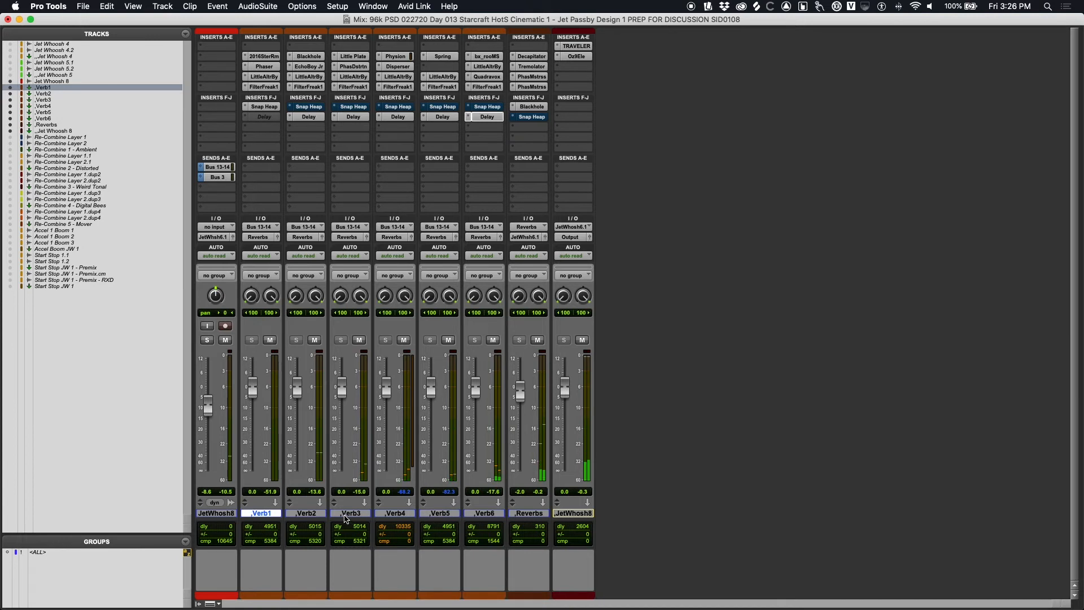
super+click(264, 106)
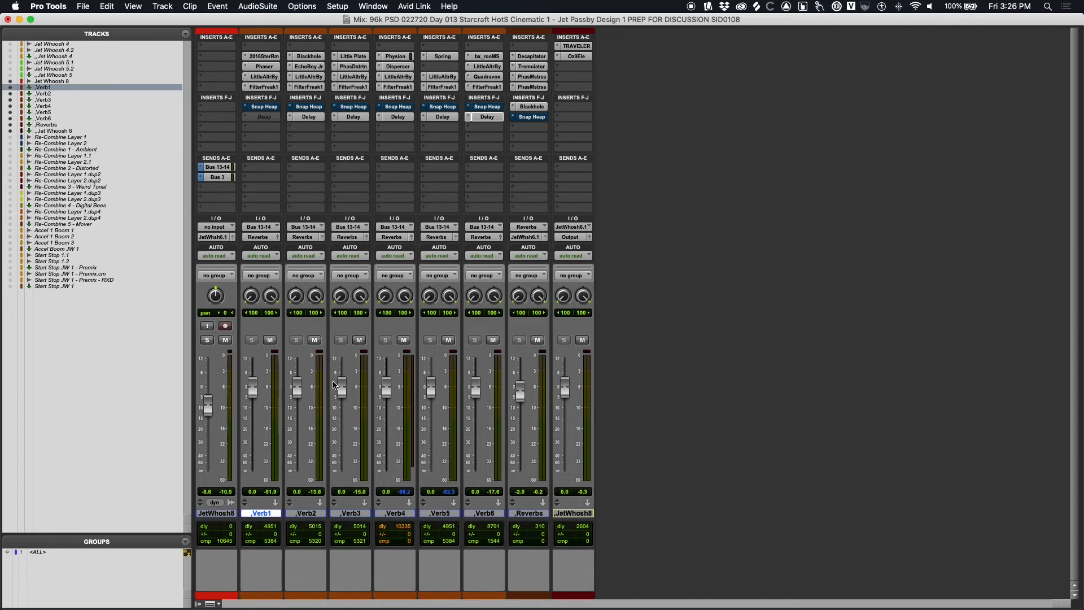
key(space)
Activate the Snap Heap inserts on Verb1 through Verb6 and on the Reverbs submix
super+click(265, 106)
super+click(309, 106)
super+click(353, 107)
super+click(398, 107)
super+click(442, 108)
super+click(487, 106)
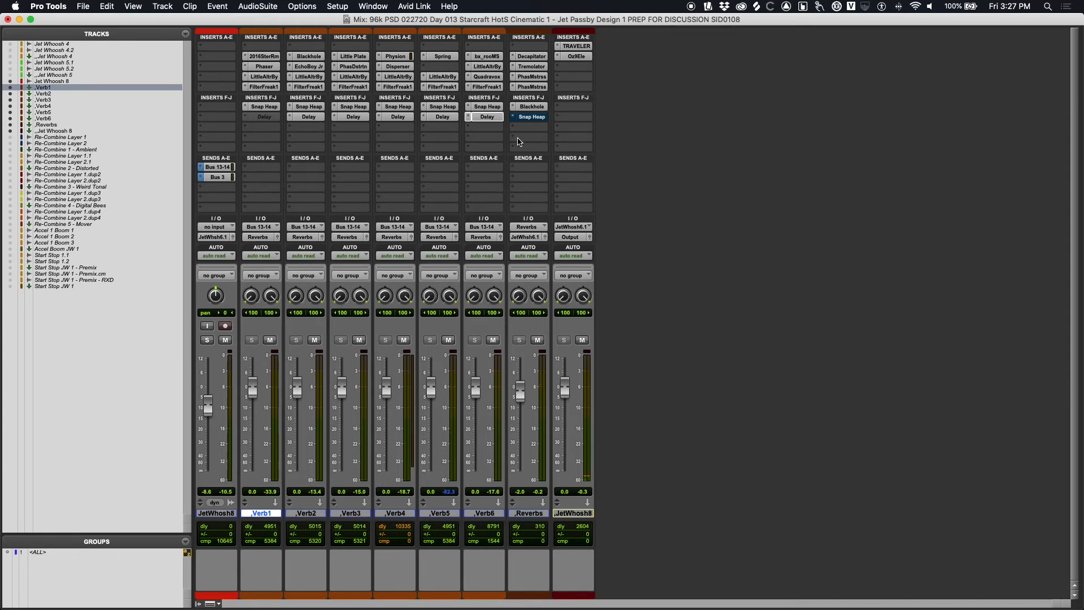
super+click(533, 119)
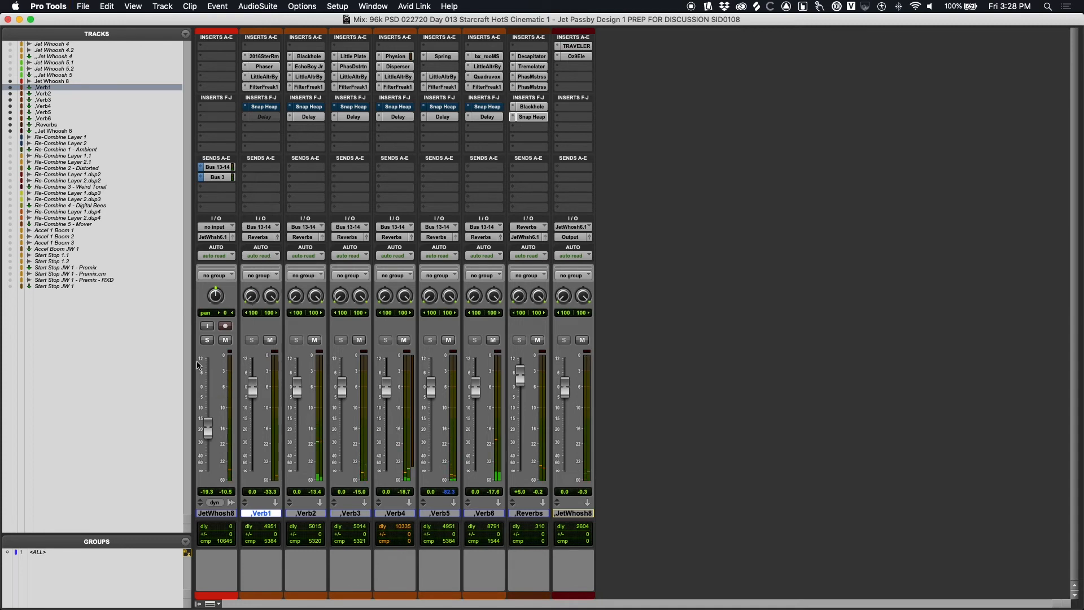
Activate the bypassed Snap Heap inserts on Verb4, Verb5 and Verb6
click(305, 512)
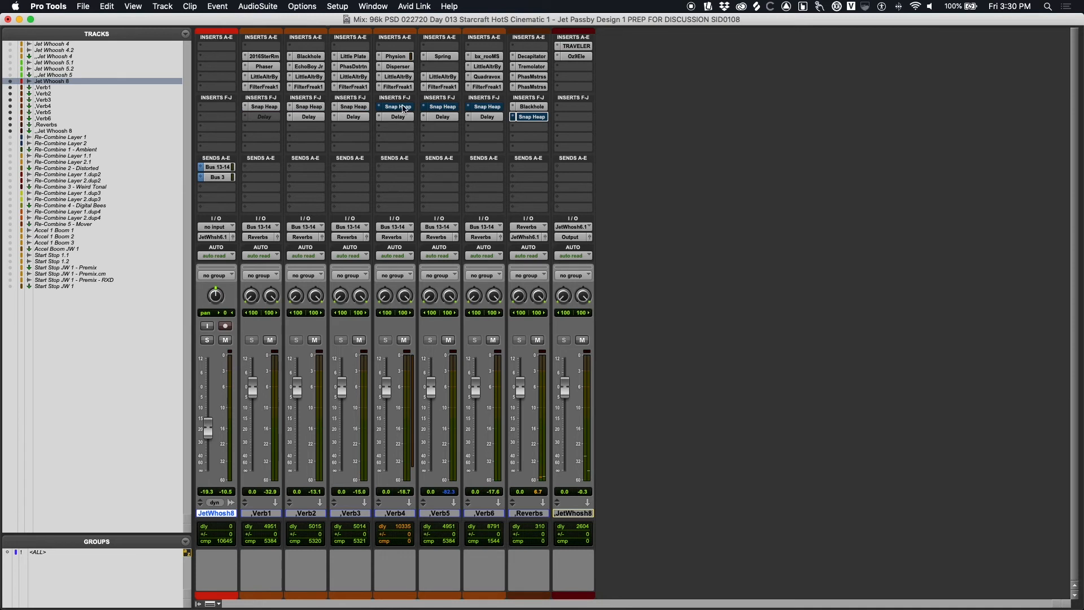
super+click(400, 107)
super+click(443, 106)
super+click(488, 106)
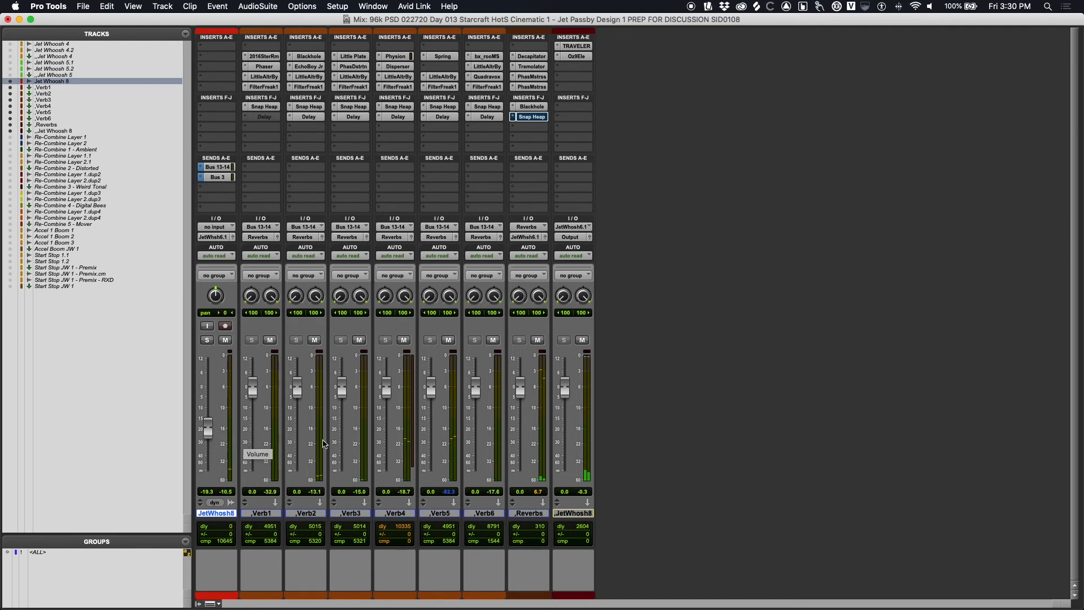
Check the longer pass-by at 0:31.272 in the Edit window and return to the Mix window
key(super+equal)
key(space)
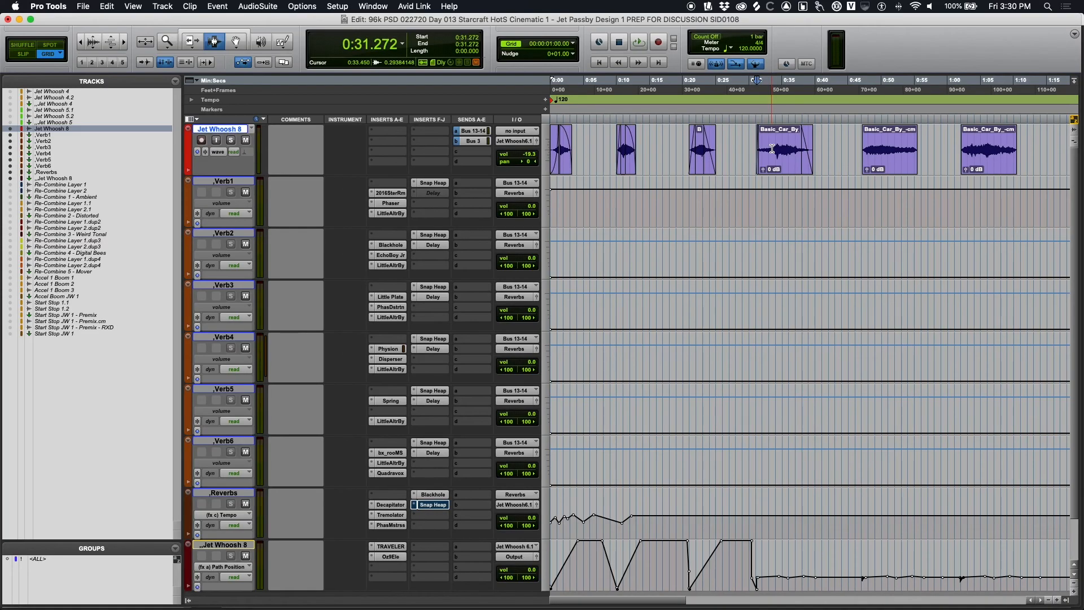
key(super+equal)
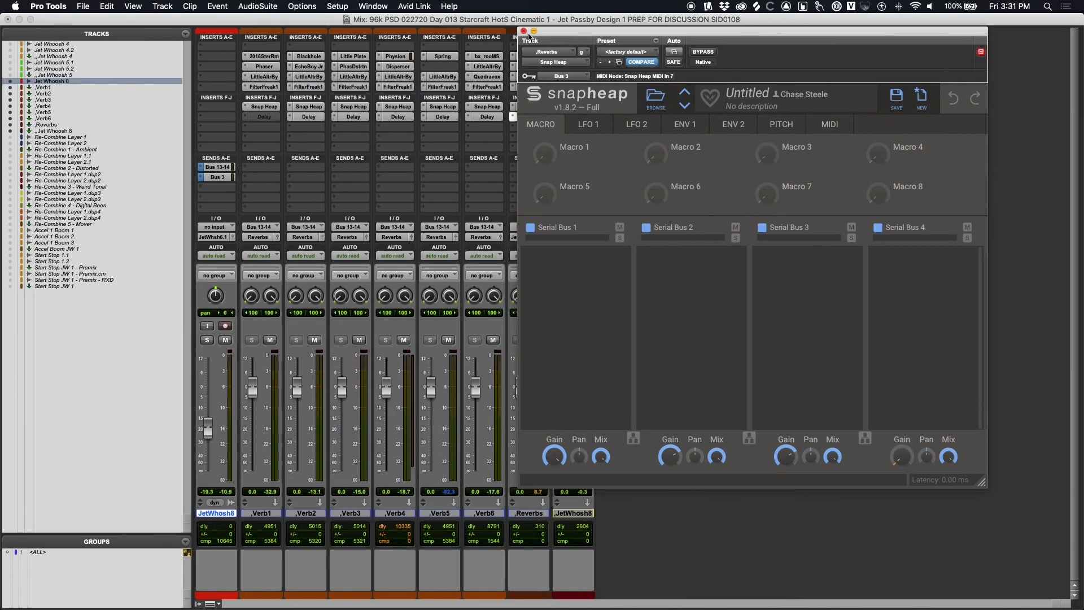
Examine the active Snap Heap on the Reverbs submix and switch back to the Edit window
drag(558, 34, 589, 39)
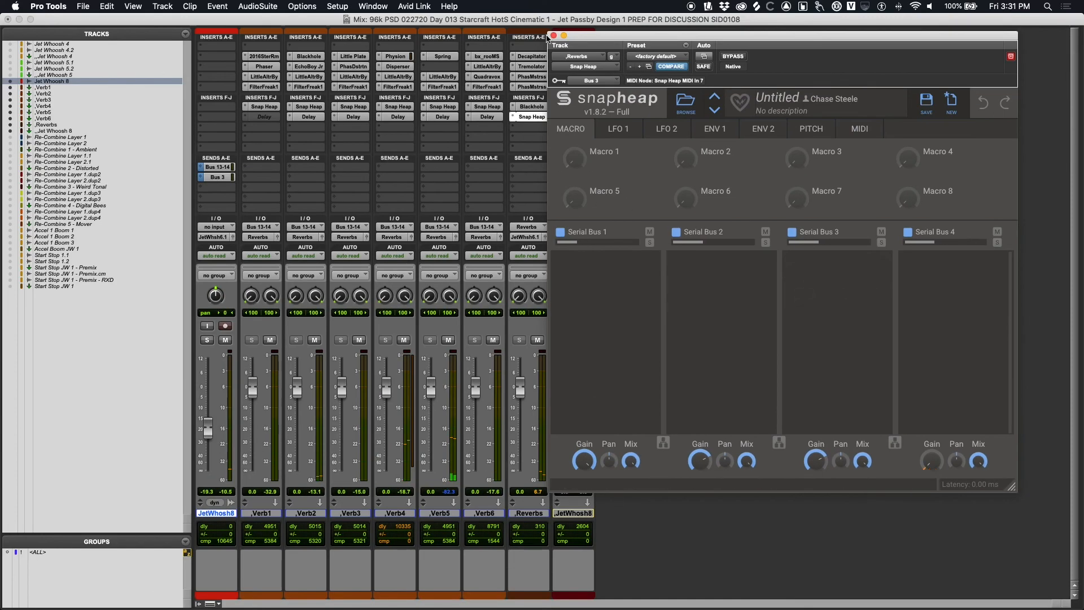
click(554, 36)
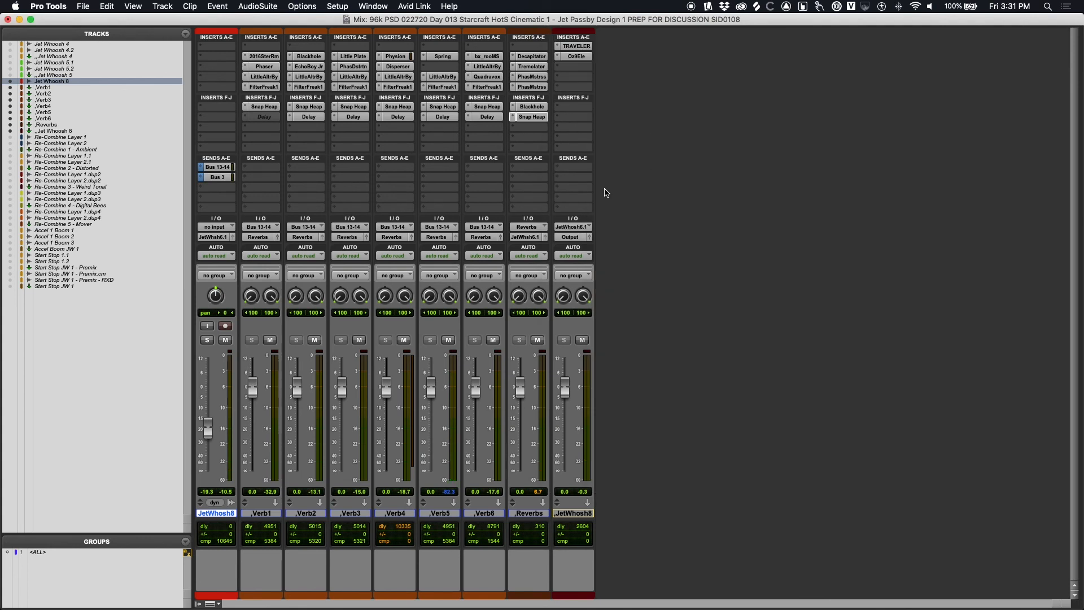
key(super+equal)
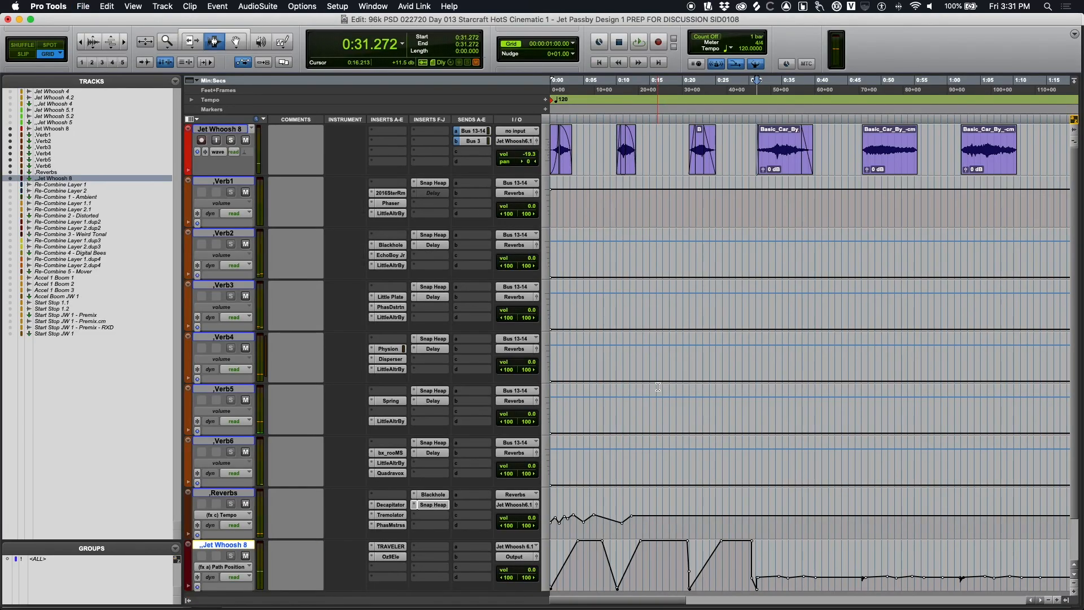